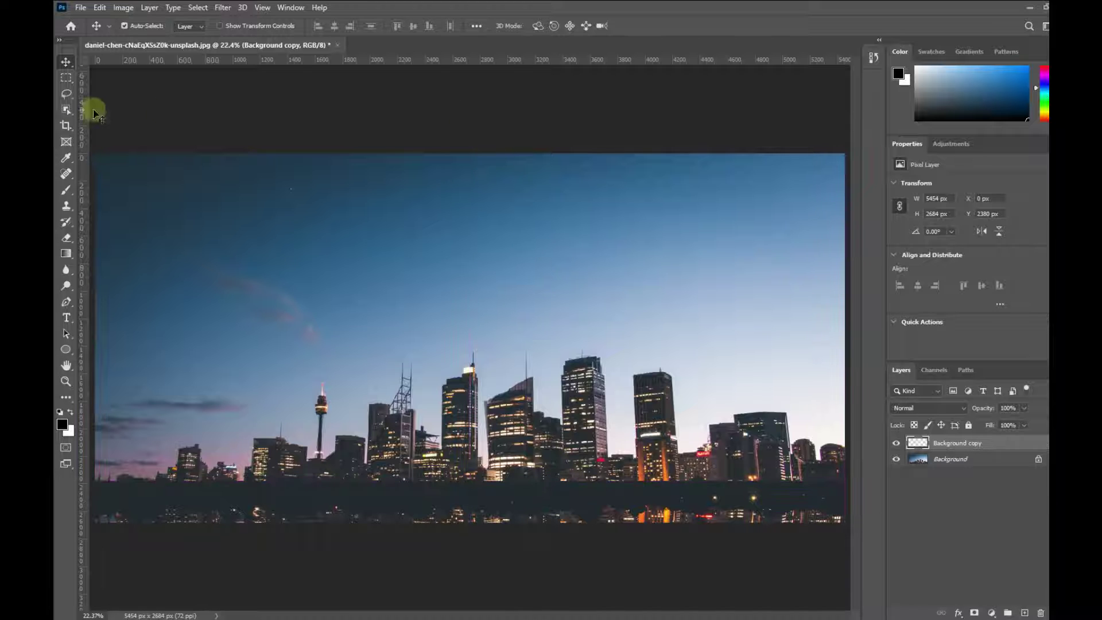
# Crop the canvas outward past its lower edge to about 3927 px tall, taking in the whole mirrored skyline.
pyautogui.click(66, 125)
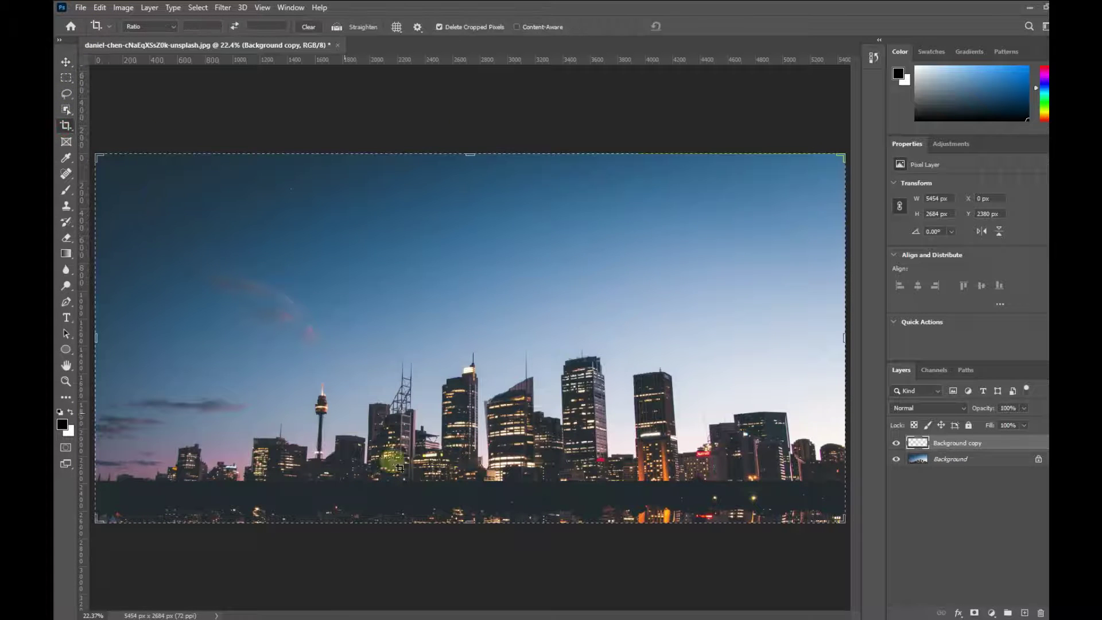
pyautogui.moveTo(465, 521); pyautogui.dragTo(458, 607)
pyautogui.click(696, 26)
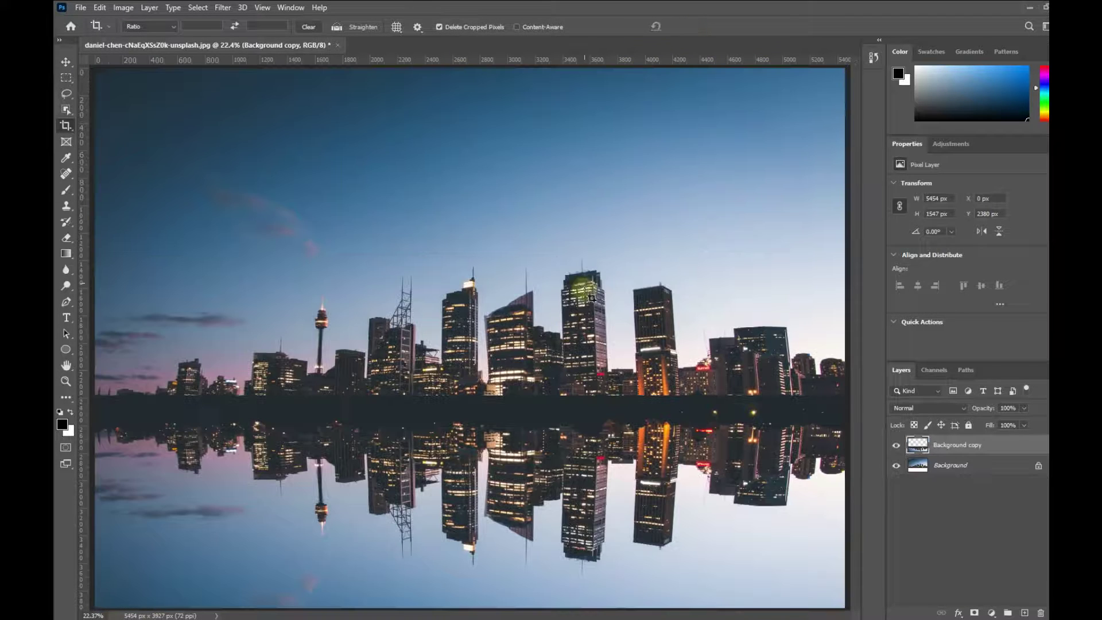
# Move the mirrored skyline layer straight down by about 272 px and fit the image to the screen.
pyautogui.click(66, 62)
pyautogui.moveTo(478, 474); pyautogui.dragTo(481, 498)
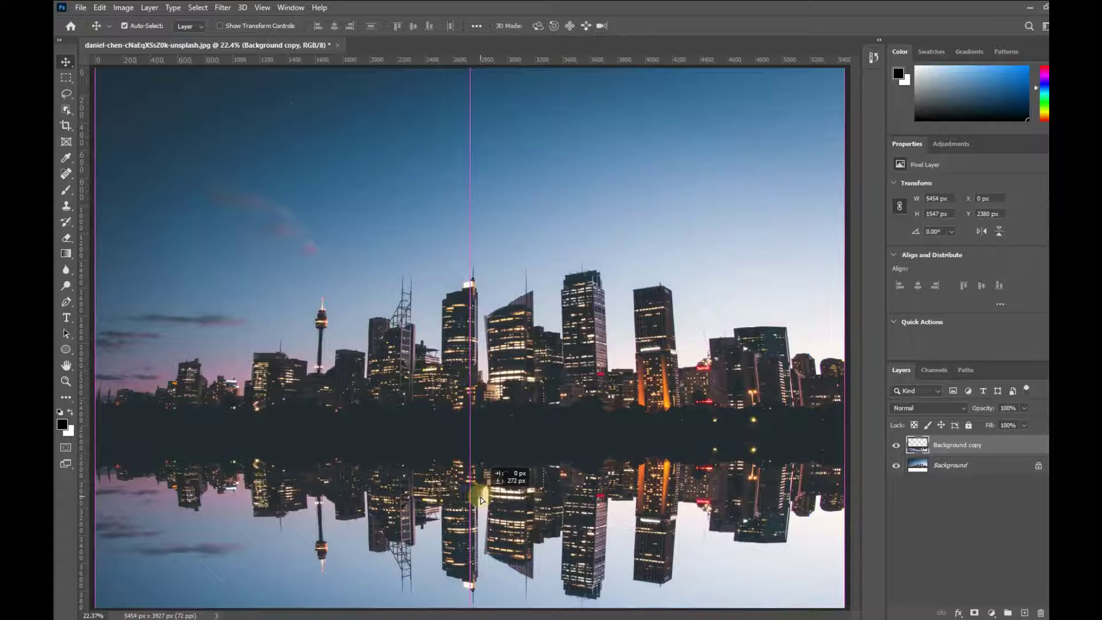
pyautogui.press('z')
pyautogui.click(424, 27)
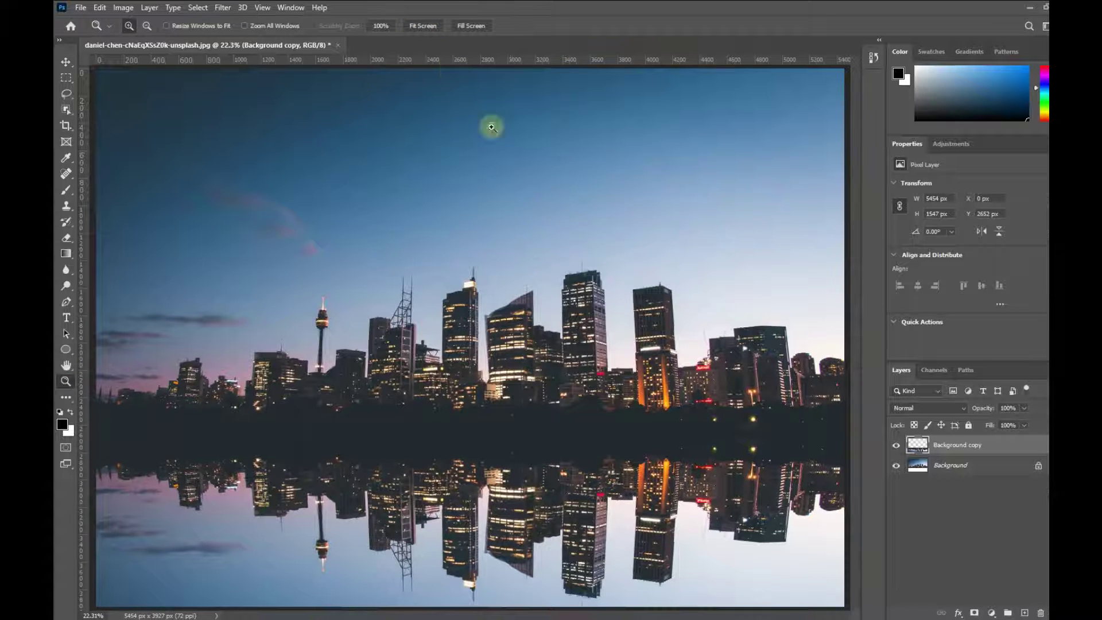
# Convert the Background copy layer to a smart object and open its contents for editing.
pyautogui.rightClick(989, 443)
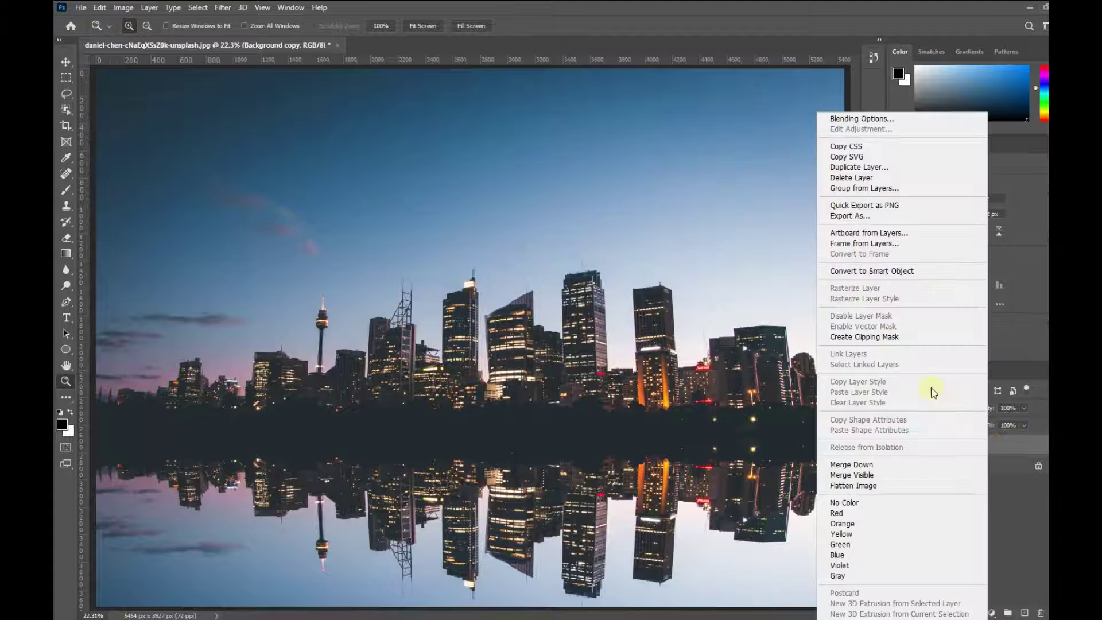
pyautogui.click(873, 273)
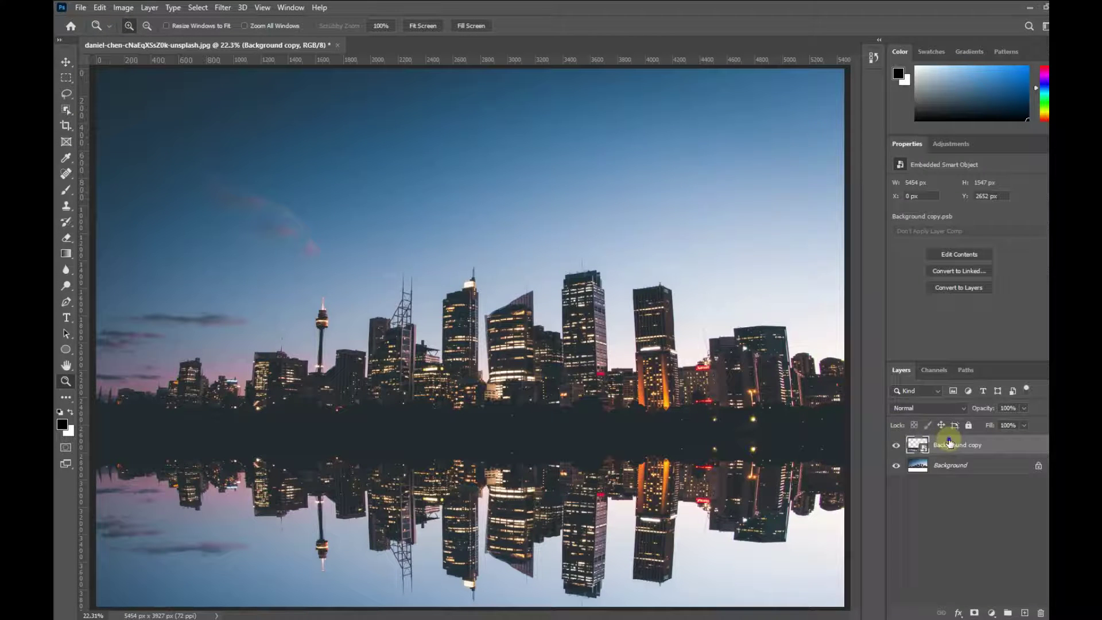
pyautogui.rightClick(949, 440)
pyautogui.click(818, 237)
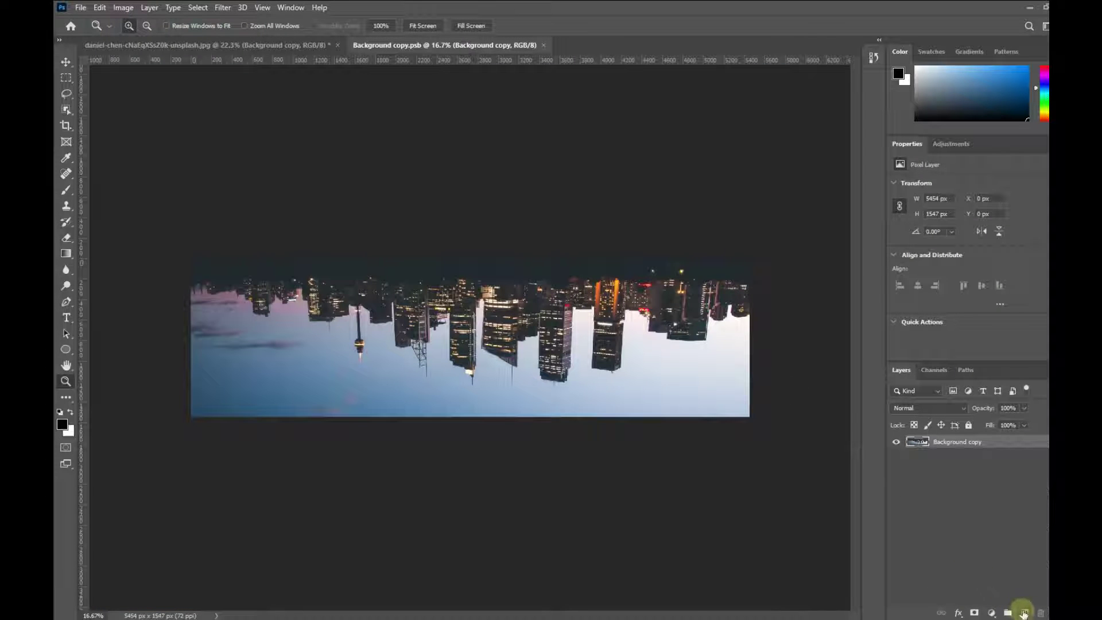
# Add a new white-filled layer above the reflection and apply 400% uniform monochromatic noise to it.
pyautogui.click(1026, 613)
pyautogui.hotkey('alt', 'Delete')
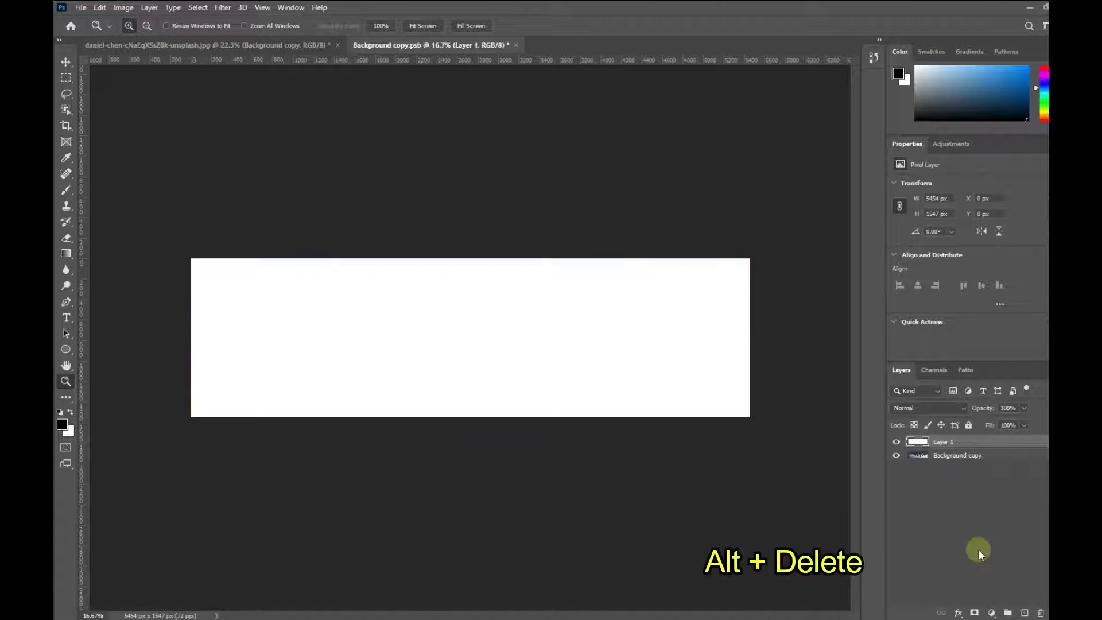
pyautogui.click(223, 8)
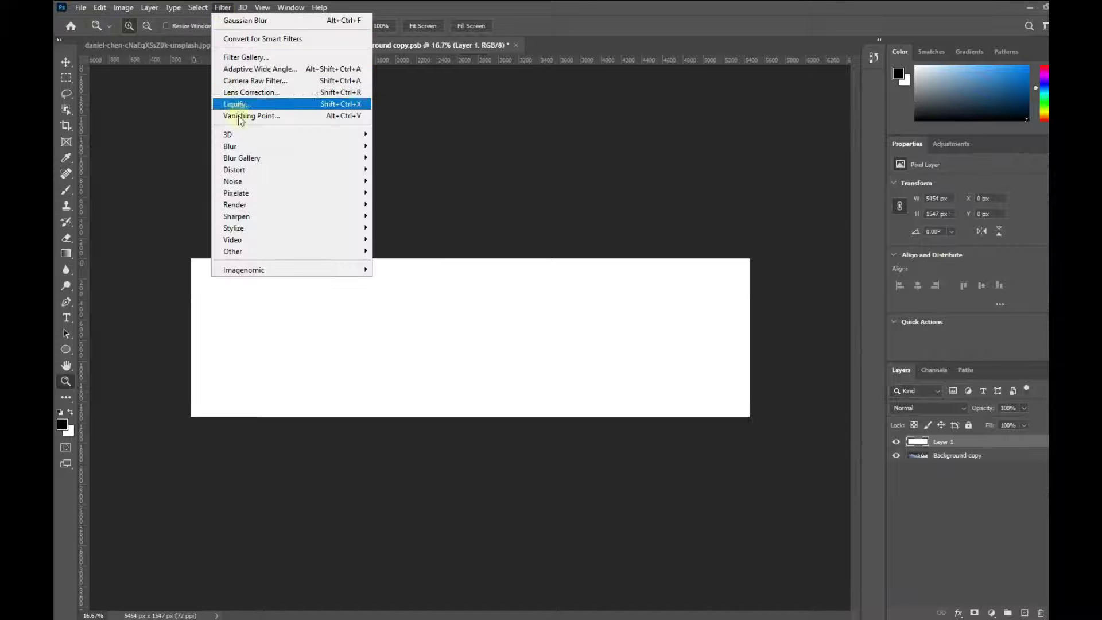
pyautogui.moveTo(243, 182)
pyautogui.click(384, 180)
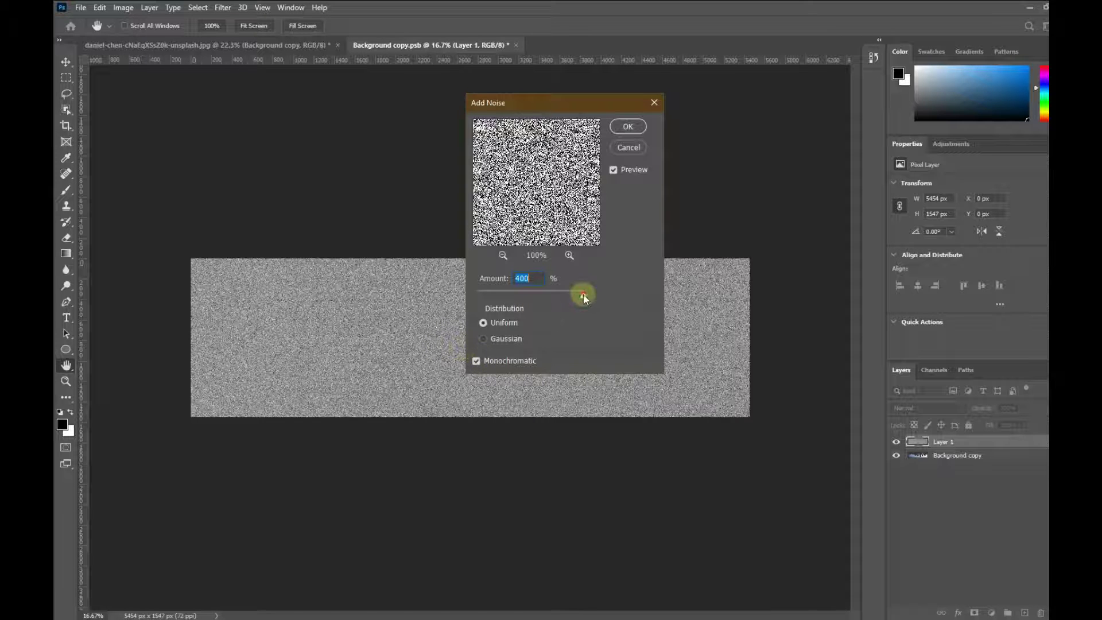
pyautogui.click(479, 361)
pyautogui.click(479, 362)
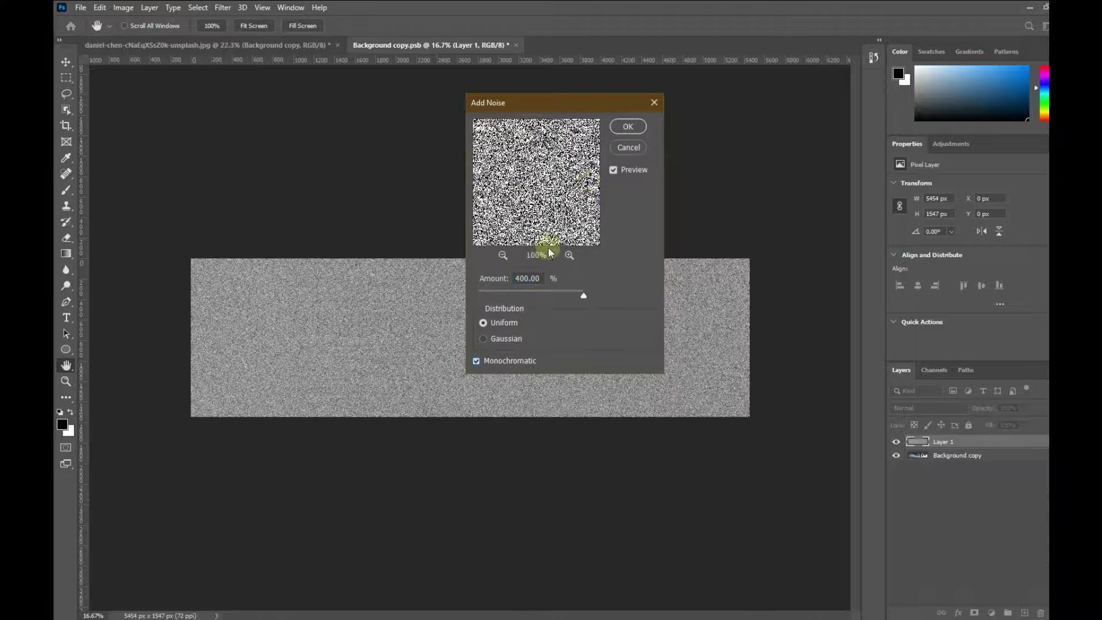
pyautogui.click(627, 126)
pyautogui.press('z')
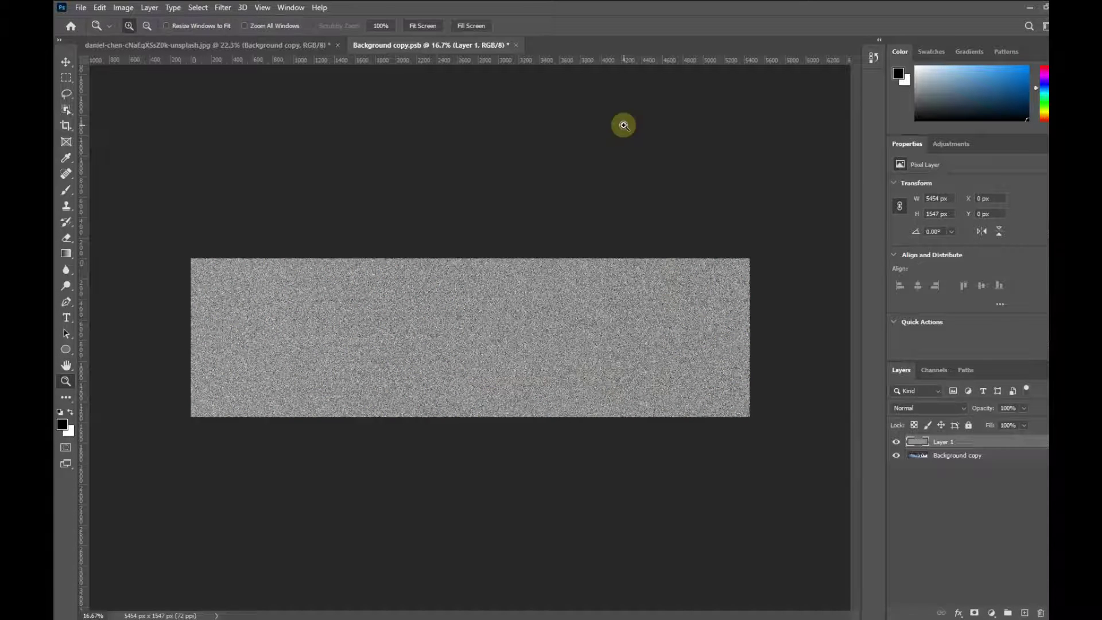
# Apply a Gaussian Blur with a radius of 1.9 pixels to the noise layer.
pyautogui.click(221, 8)
pyautogui.moveTo(362, 134)
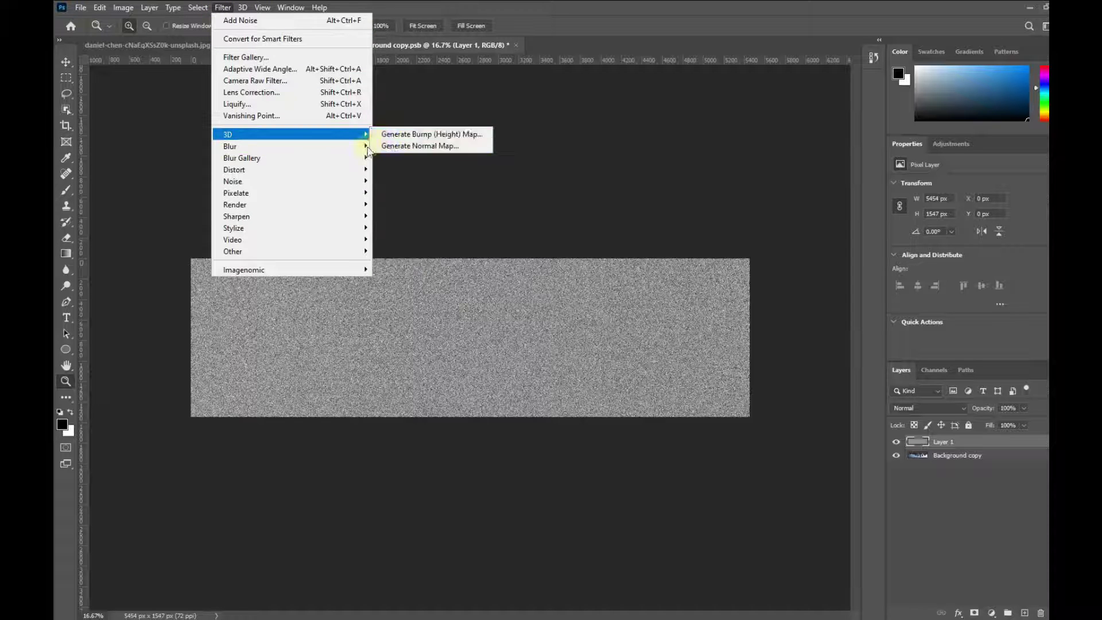
pyautogui.click(409, 191)
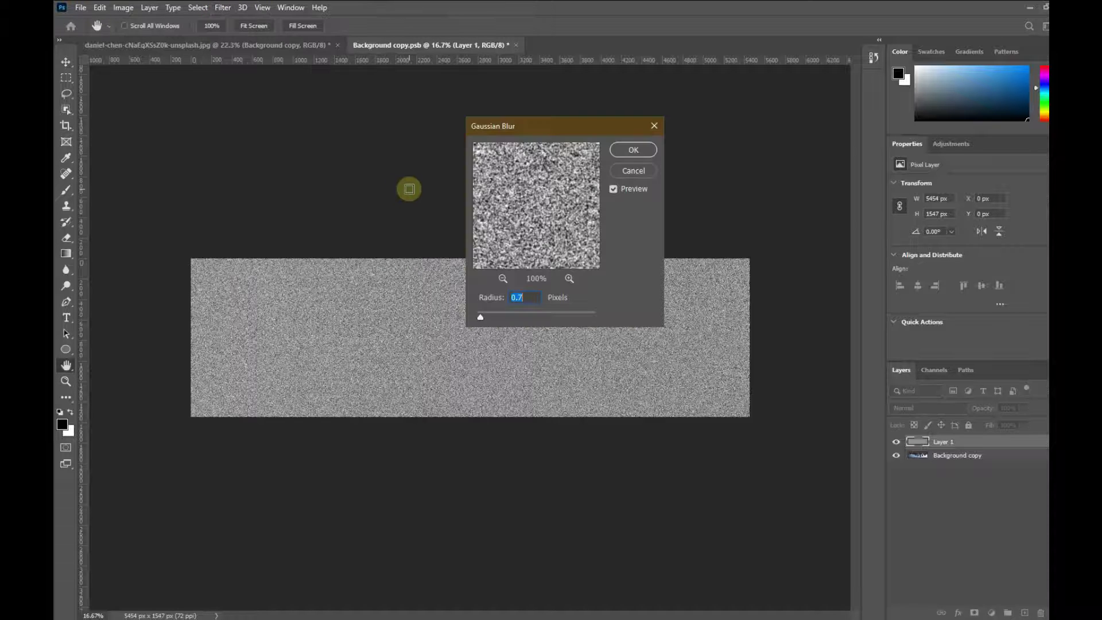
pyautogui.moveTo(483, 318); pyautogui.dragTo(487, 318)
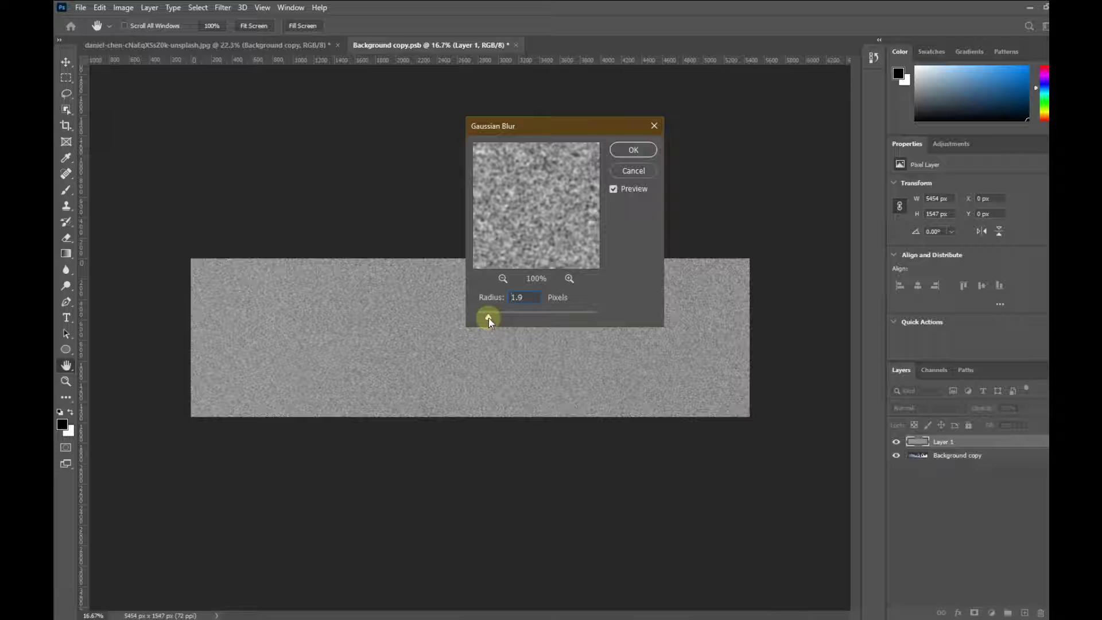
pyautogui.click(628, 150)
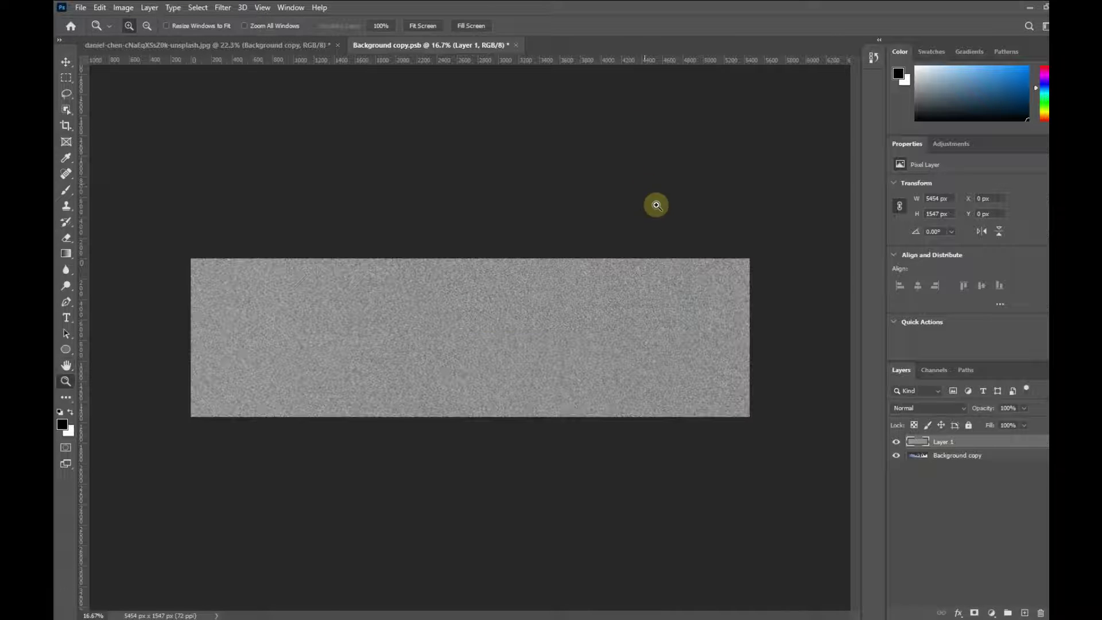
# Emboss only the Red channel of the noise layer with angle 180°, height 1 pixel and amount 500%.
pyautogui.click(934, 371)
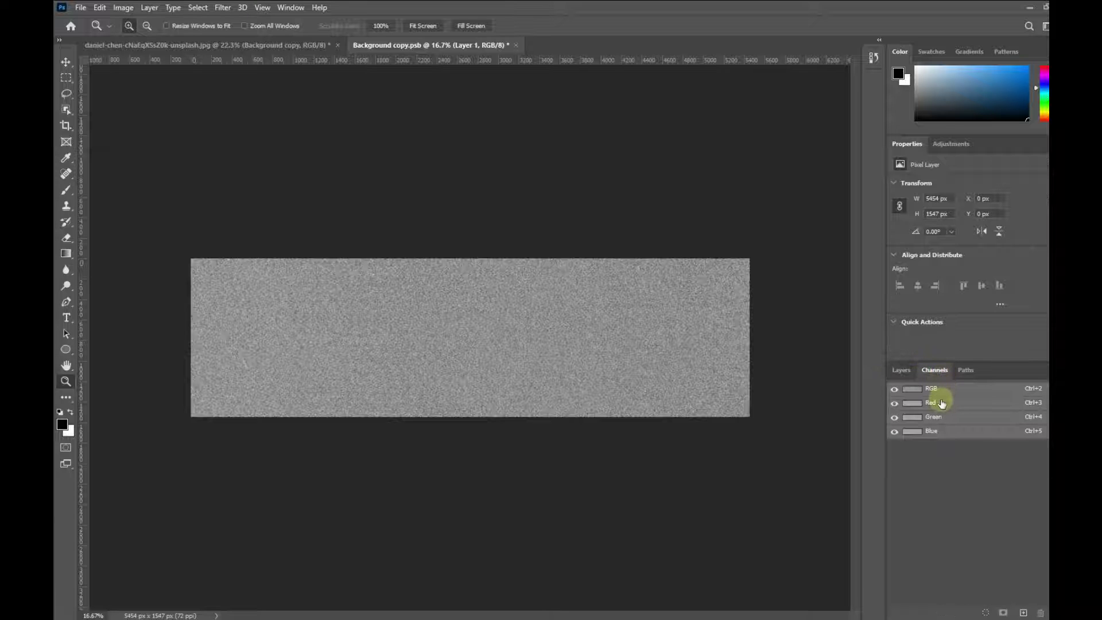
pyautogui.click(943, 405)
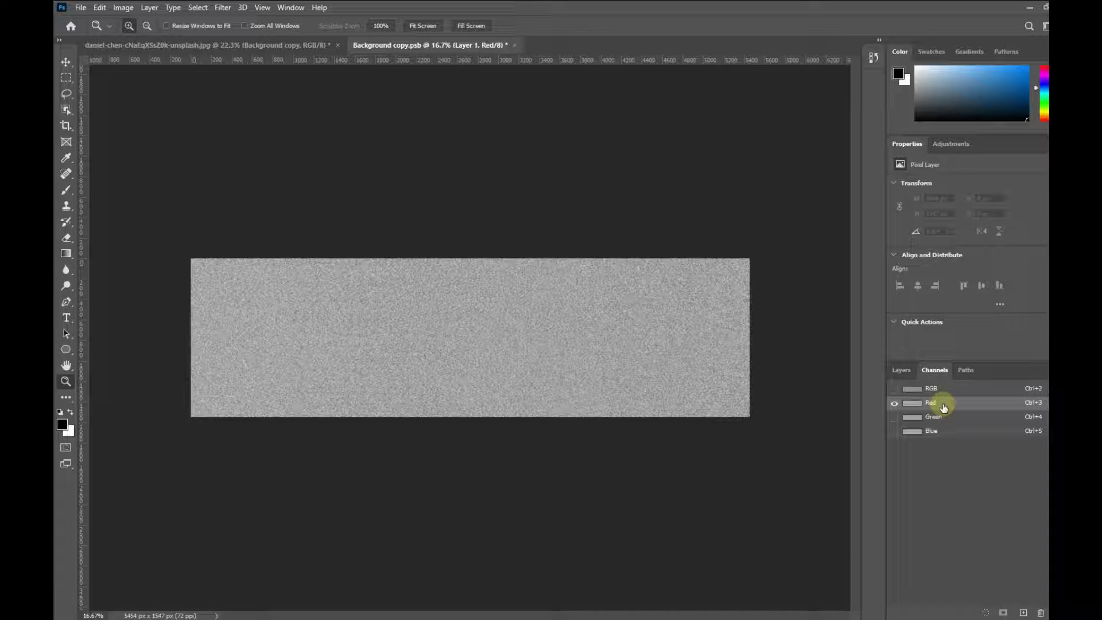
pyautogui.click(223, 8)
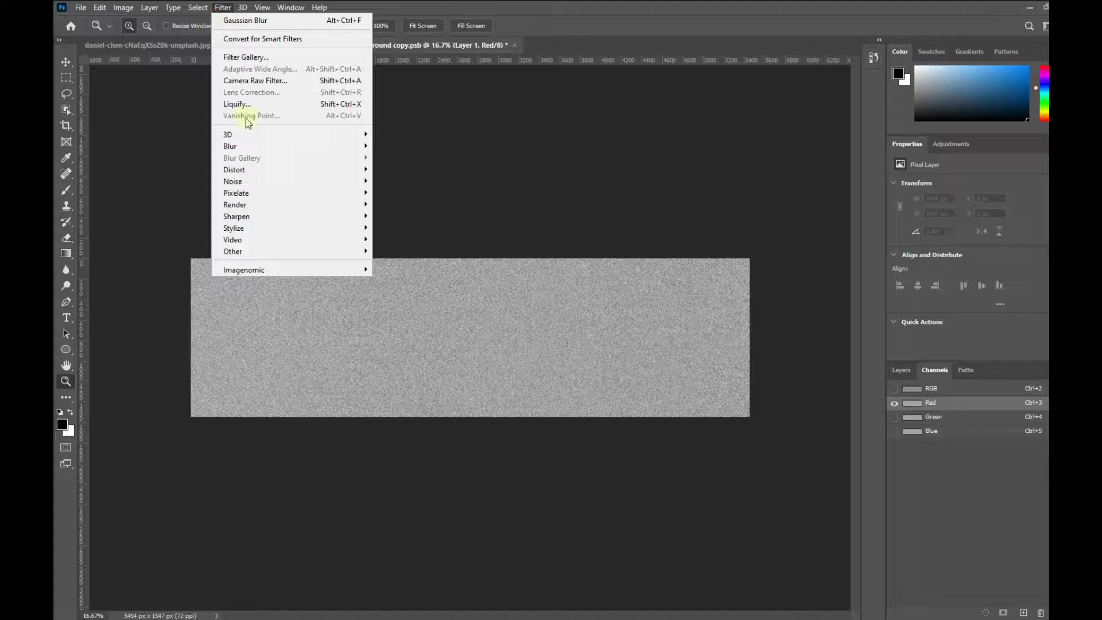
pyautogui.moveTo(250, 219)
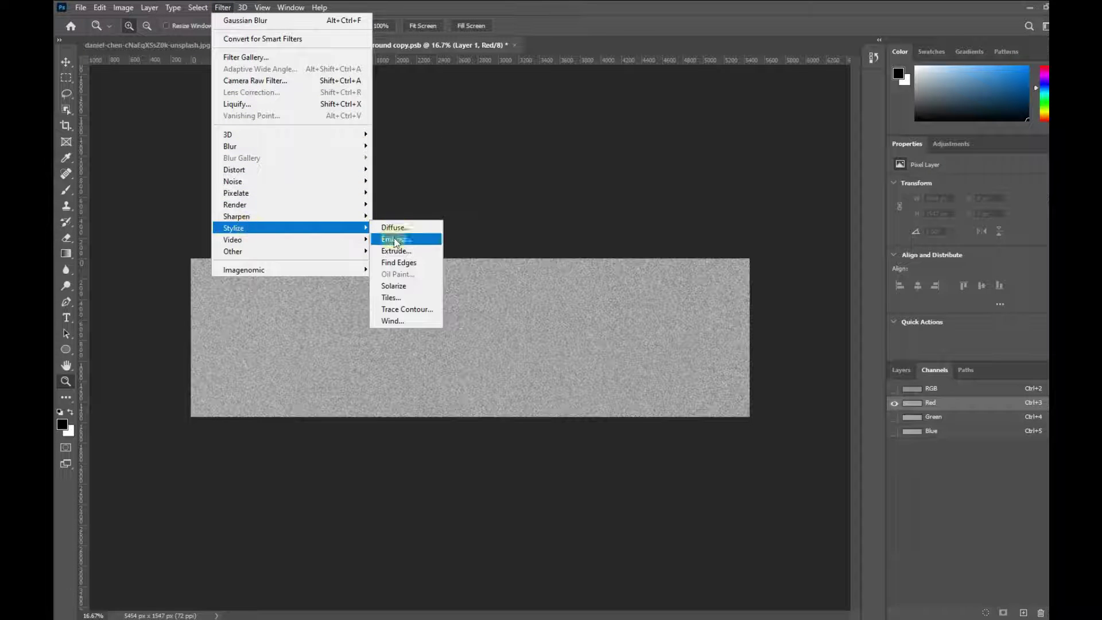
pyautogui.click(394, 240)
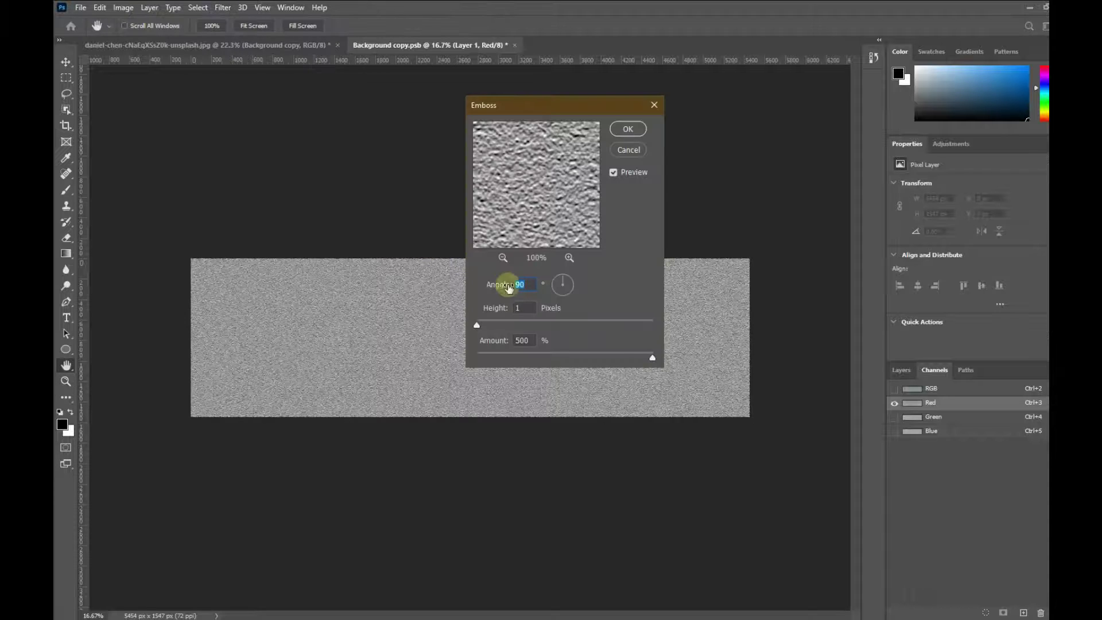
pyautogui.write('18')
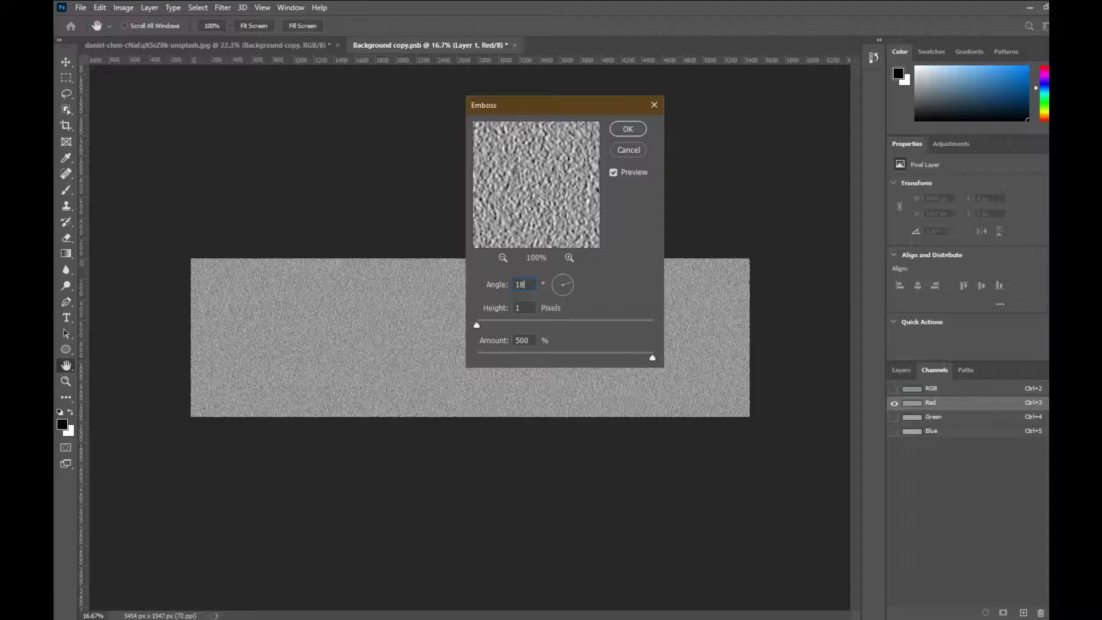
pyautogui.click(527, 285)
pyautogui.moveTo(530, 312); pyautogui.dragTo(510, 313)
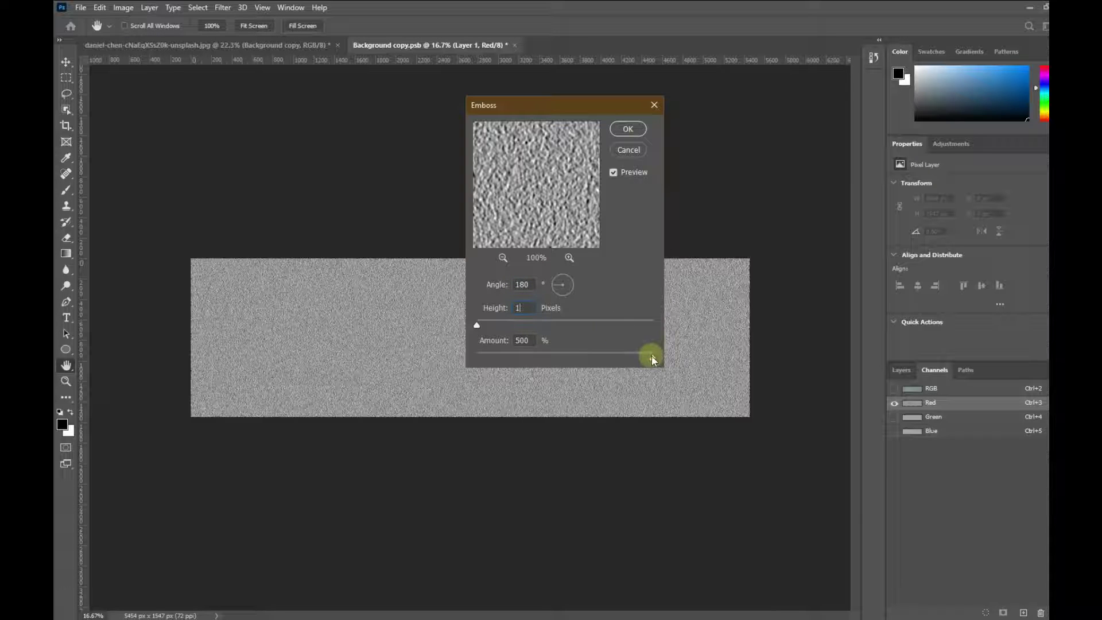
pyautogui.click(673, 354)
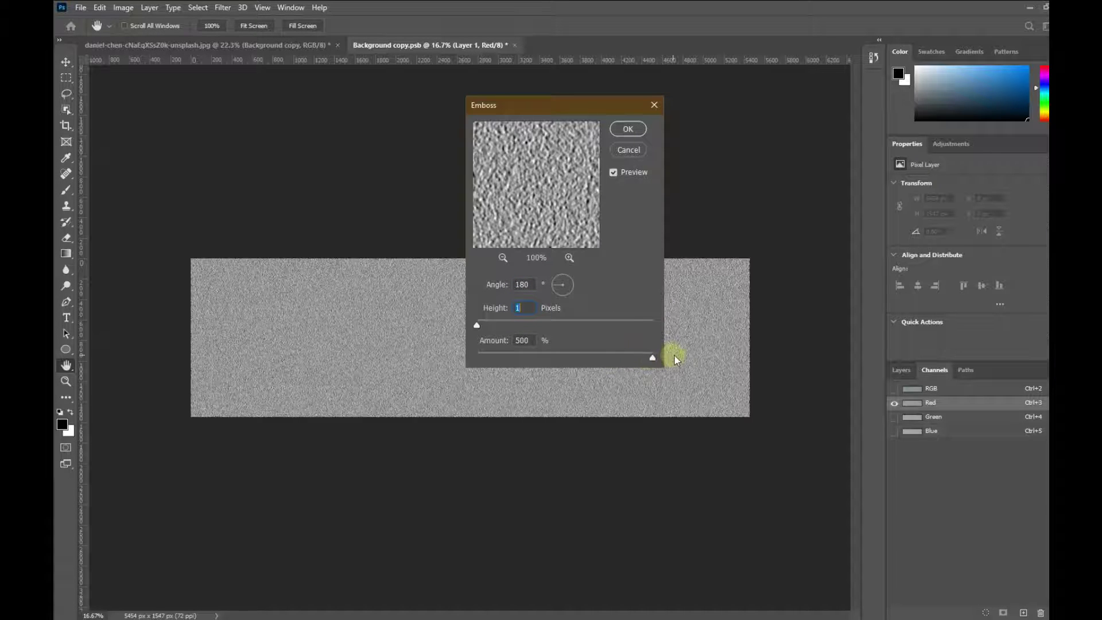
pyautogui.click(630, 128)
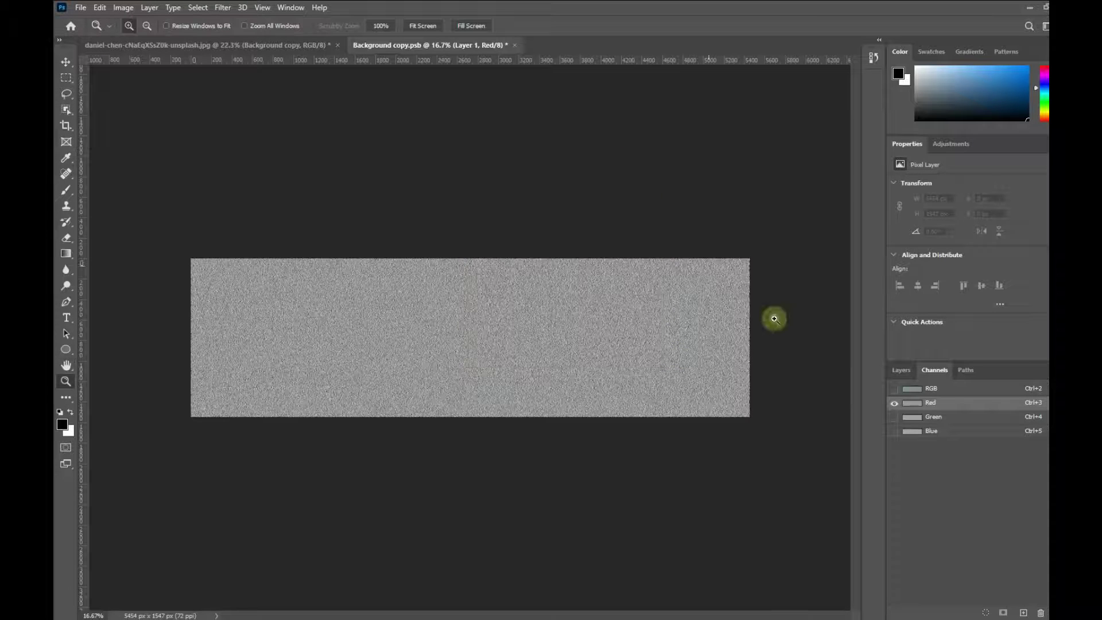
# Emboss only the Green channel with angle 90°, height 1 pixel and amount 500%, and reselect the composite RGB channel.
pyautogui.click(935, 417)
pyautogui.click(222, 7)
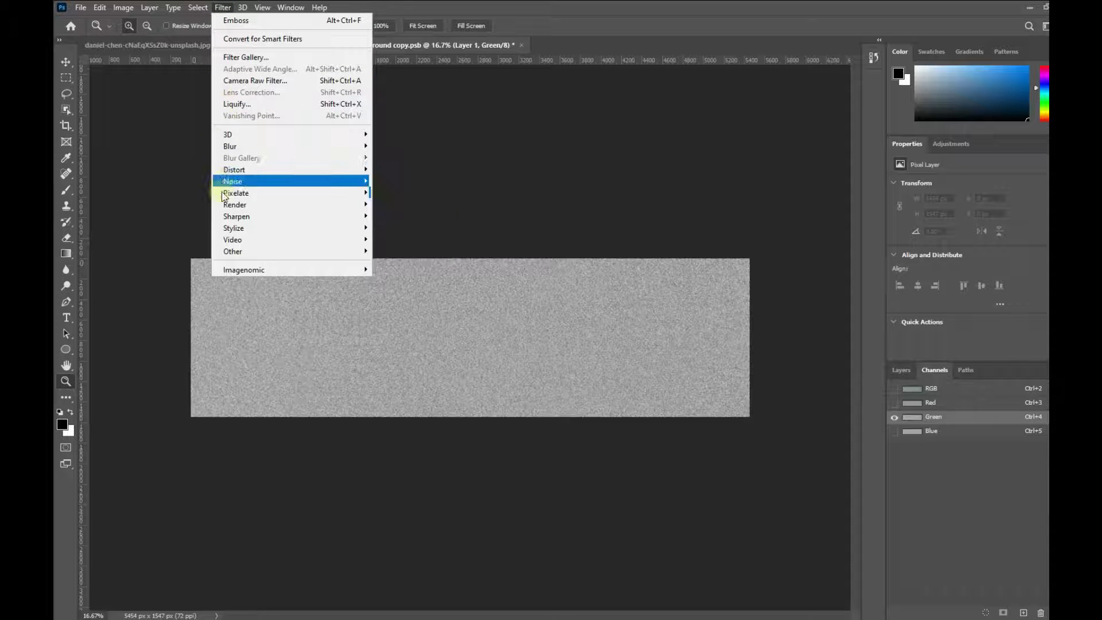
pyautogui.moveTo(315, 228)
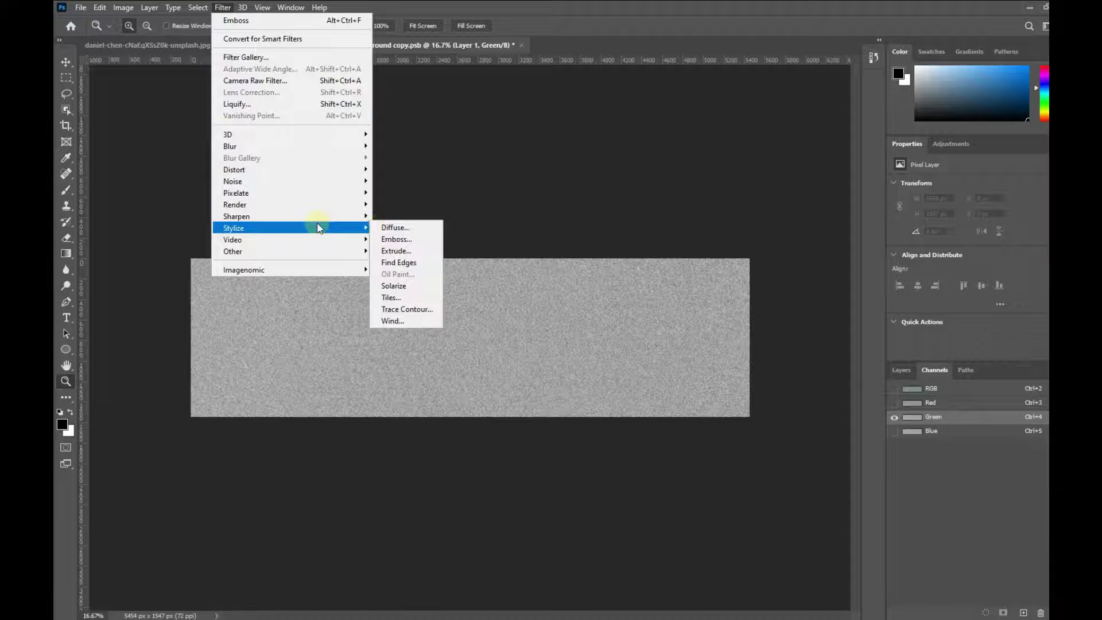
pyautogui.click(396, 239)
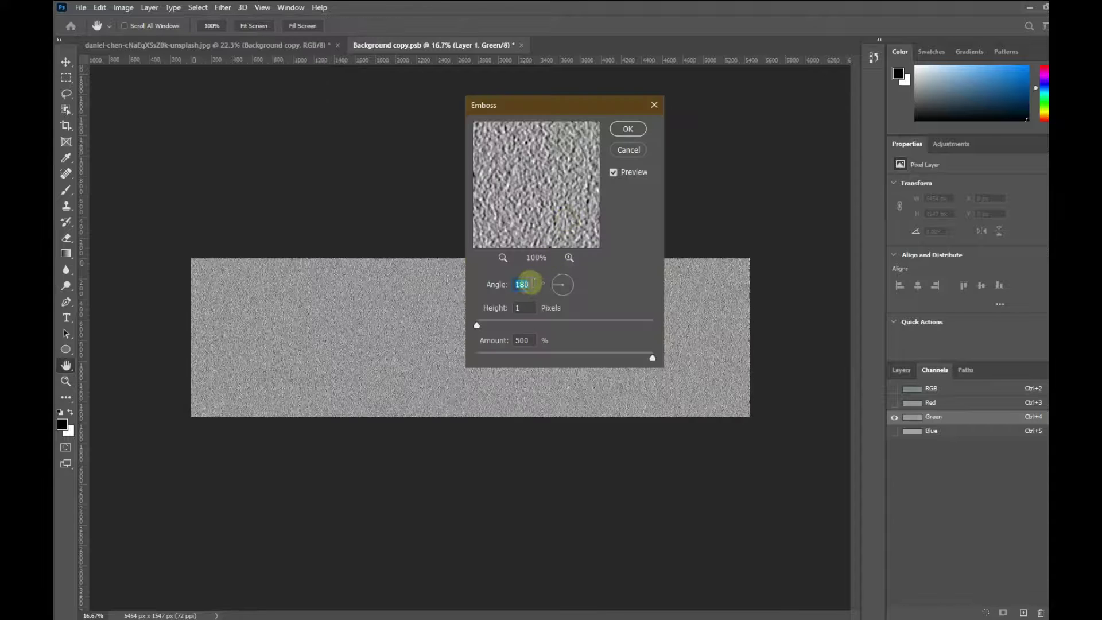
pyautogui.write('90')
pyautogui.press('Tab')
pyautogui.click(477, 325)
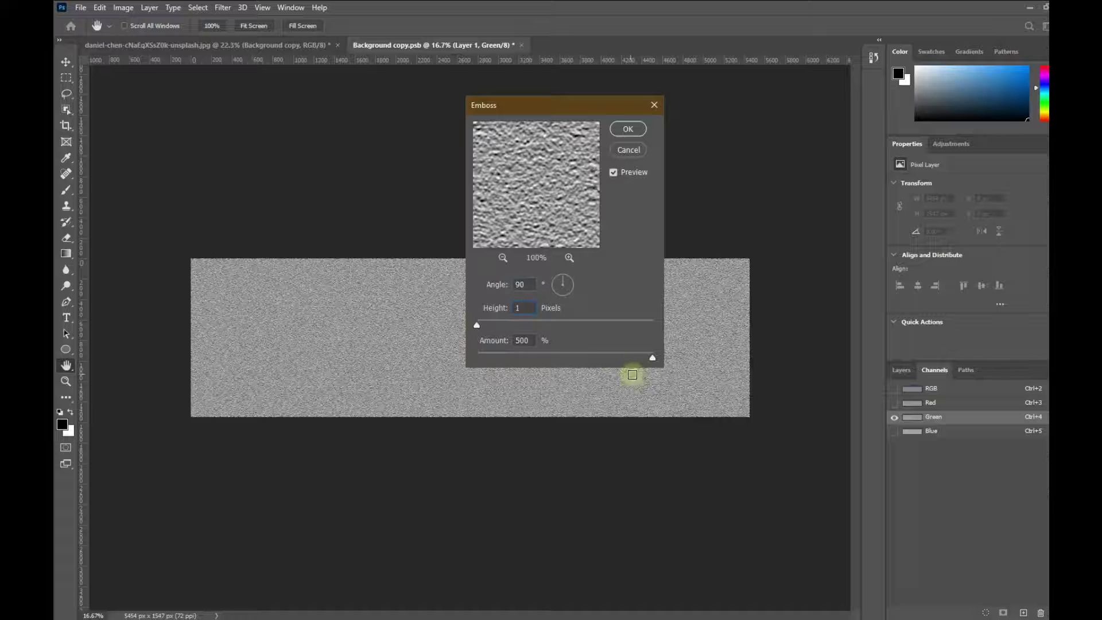
pyautogui.click(650, 362)
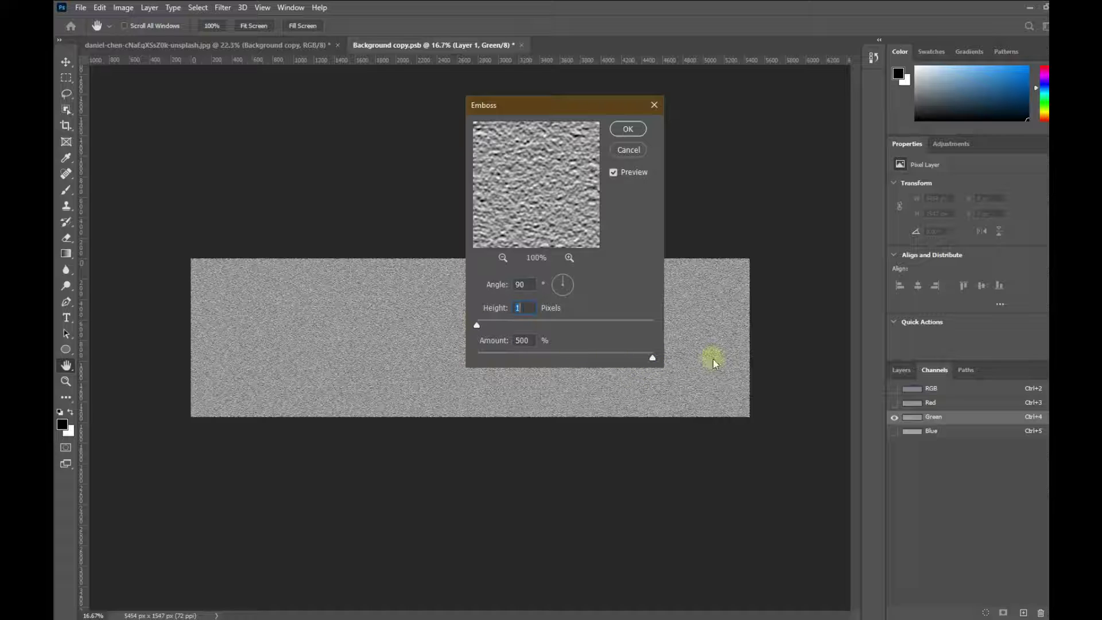
pyautogui.click(628, 129)
pyautogui.click(927, 389)
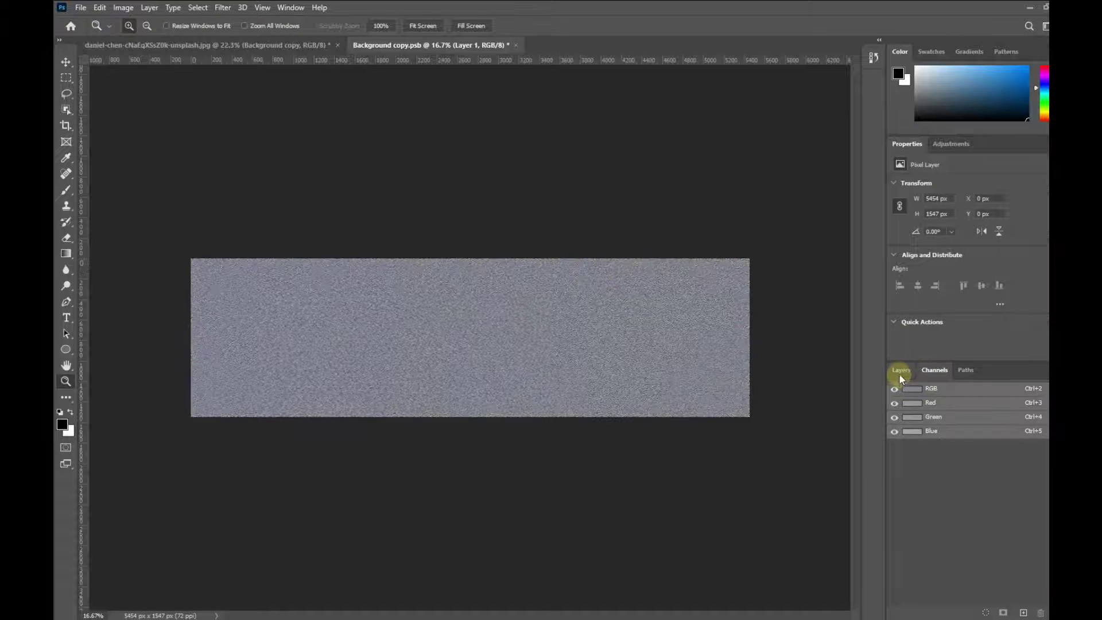
pyautogui.click(899, 372)
pyautogui.hotkey('ctrl', 't')
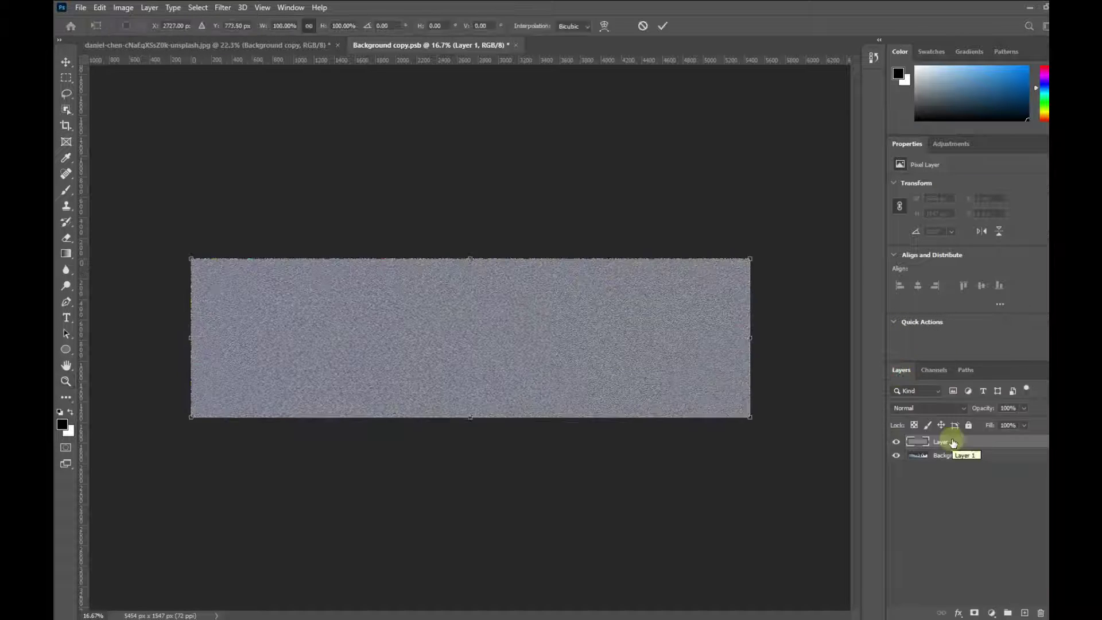
pyautogui.rightClick(668, 370)
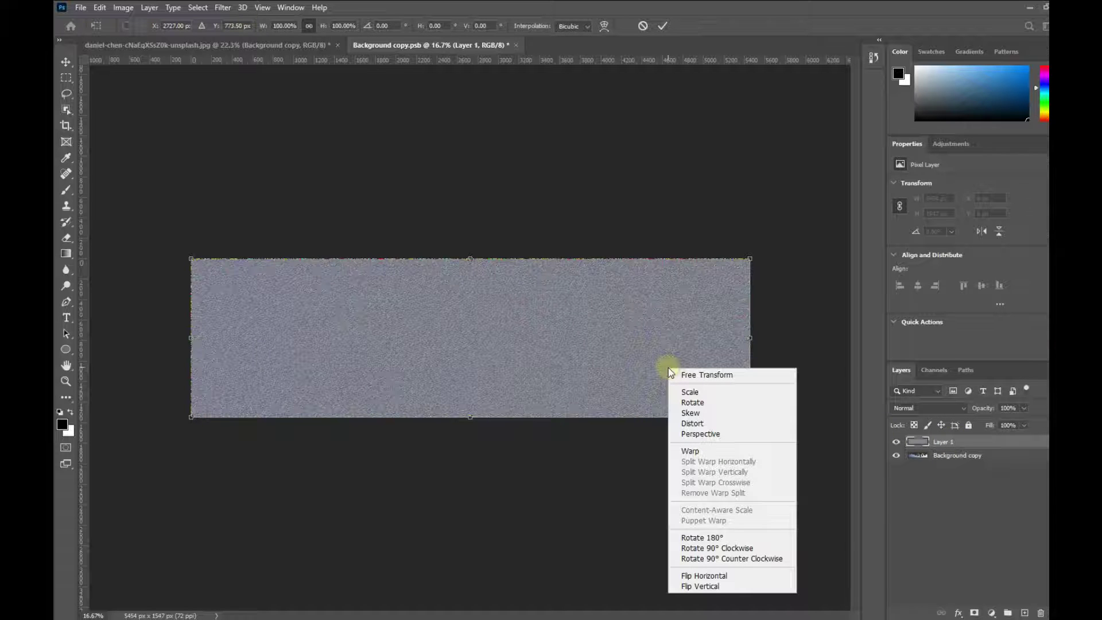
pyautogui.click(697, 434)
pyautogui.click(644, 25)
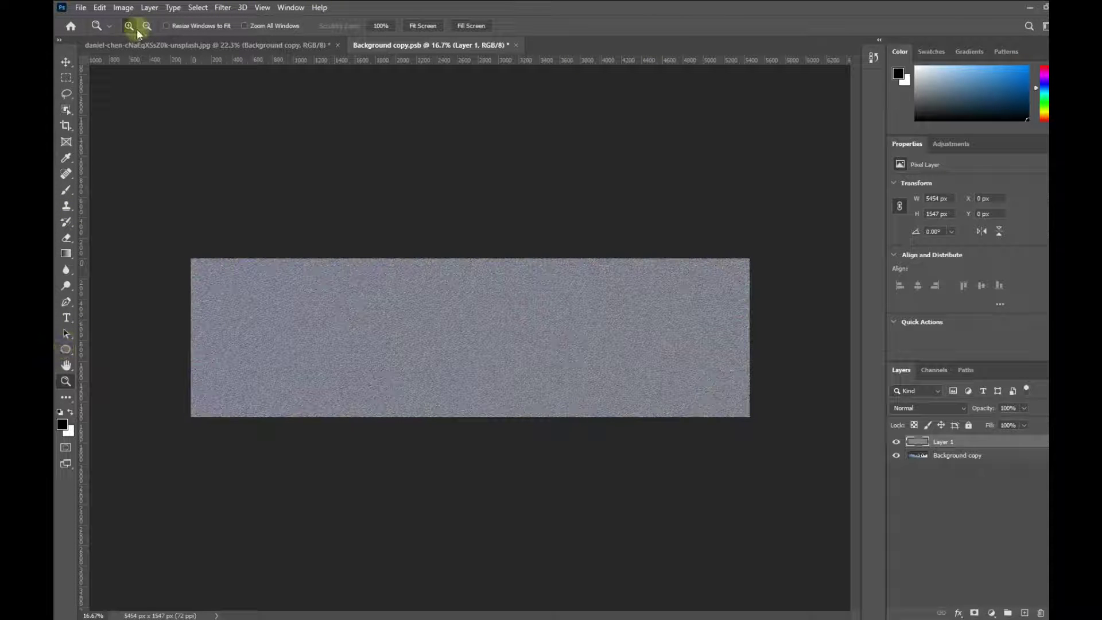
# Select the entire noise layer and apply a Perspective transform, spreading its bottom edge symmetrically outward to about 388% width.
pyautogui.click(349, 285)
pyautogui.click(352, 289)
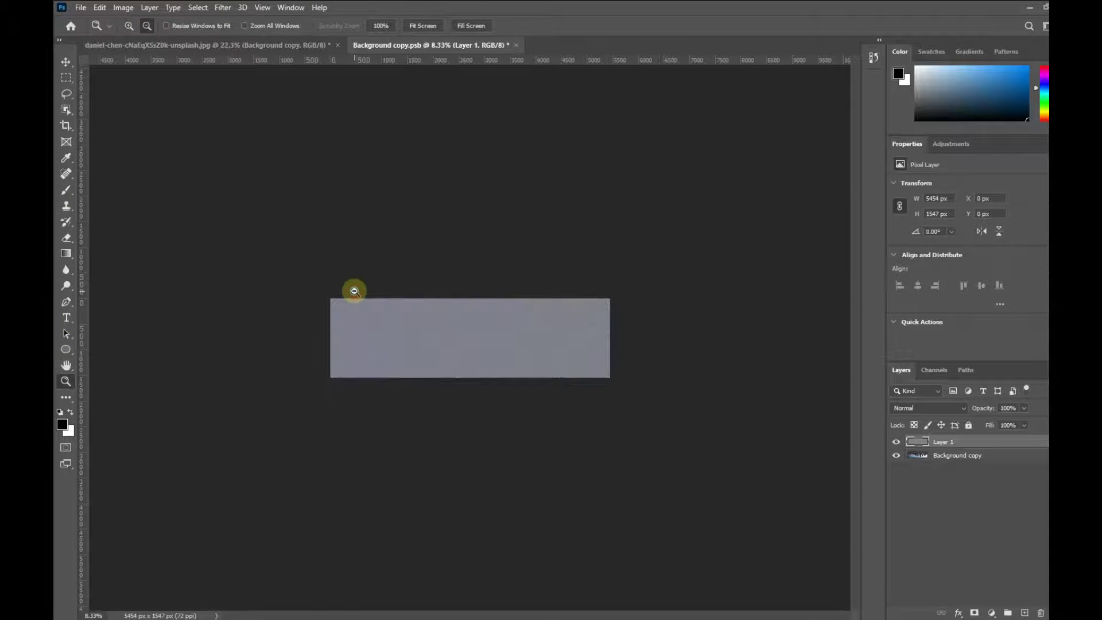
pyautogui.click(353, 291)
pyautogui.click(67, 77)
pyautogui.moveTo(329, 283); pyautogui.dragTo(609, 374)
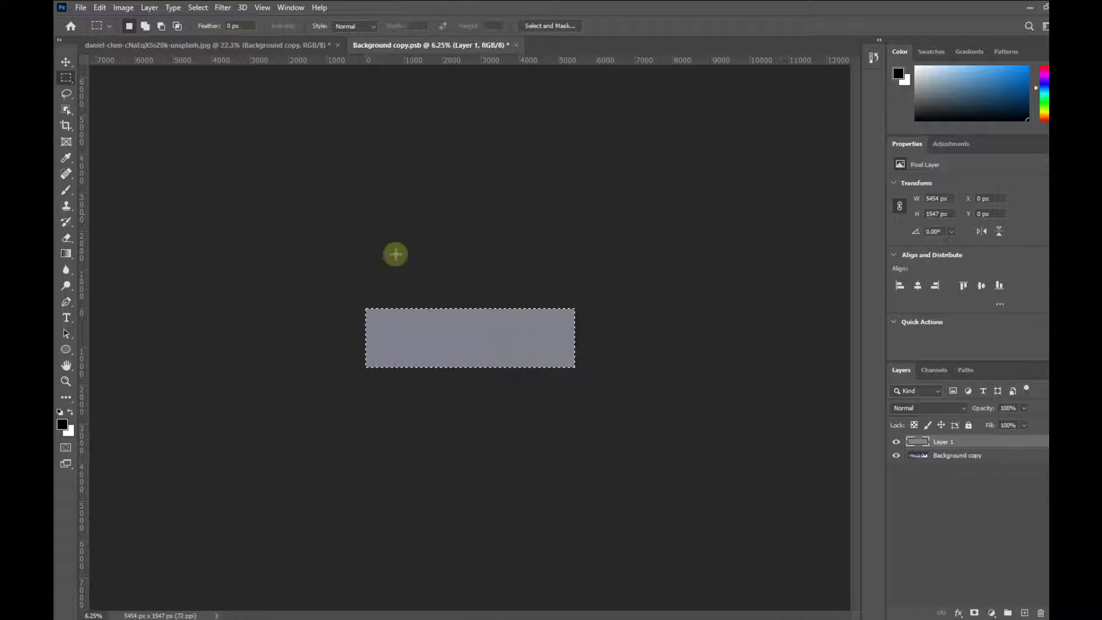
pyautogui.hotkey('ctrl', 't')
pyautogui.rightClick(427, 334)
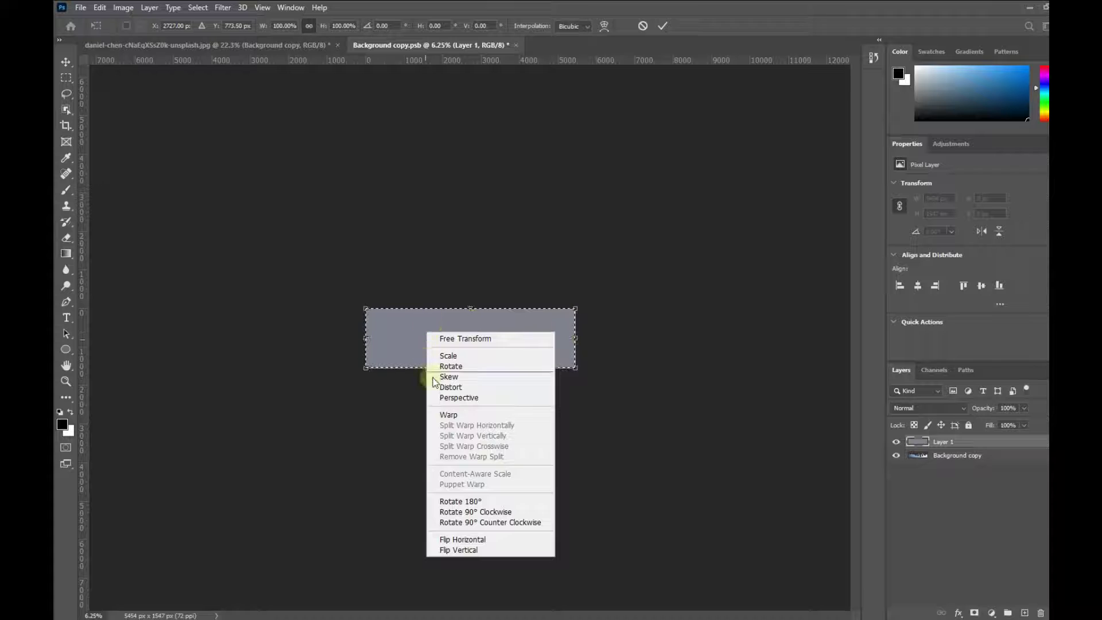
pyautogui.click(451, 394)
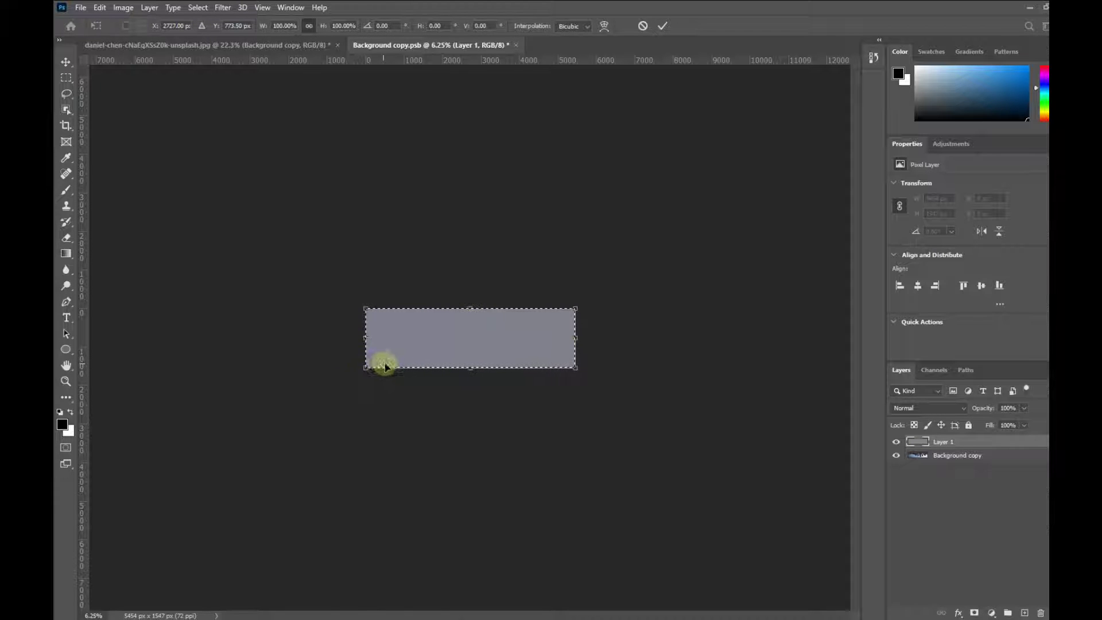
pyautogui.moveTo(367, 370); pyautogui.dragTo(66, 377)
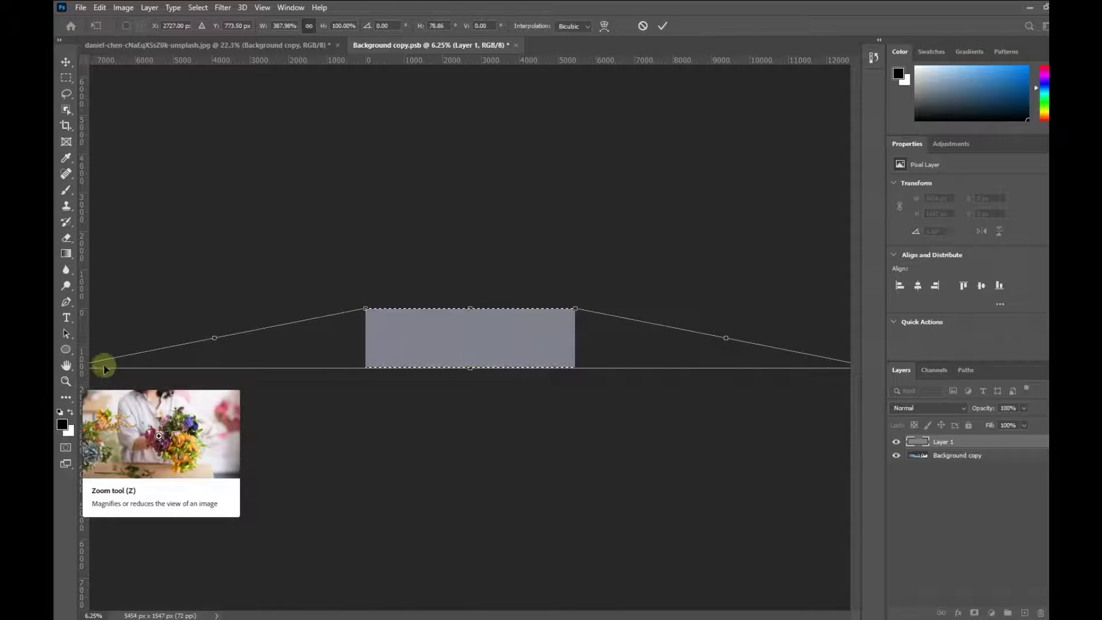
pyautogui.click(664, 26)
# Trim the transformed noise layer to the canvas by selecting the full canvas, adding a layer mask from it and applying the mask.
pyautogui.click(66, 380)
pyautogui.keyDown('alt'); pyautogui.click(438, 357); pyautogui.keyUp('alt')
pyautogui.keyDown('alt'); pyautogui.click(439, 356); pyautogui.keyUp('alt')
pyautogui.click(130, 26)
pyautogui.click(472, 346)
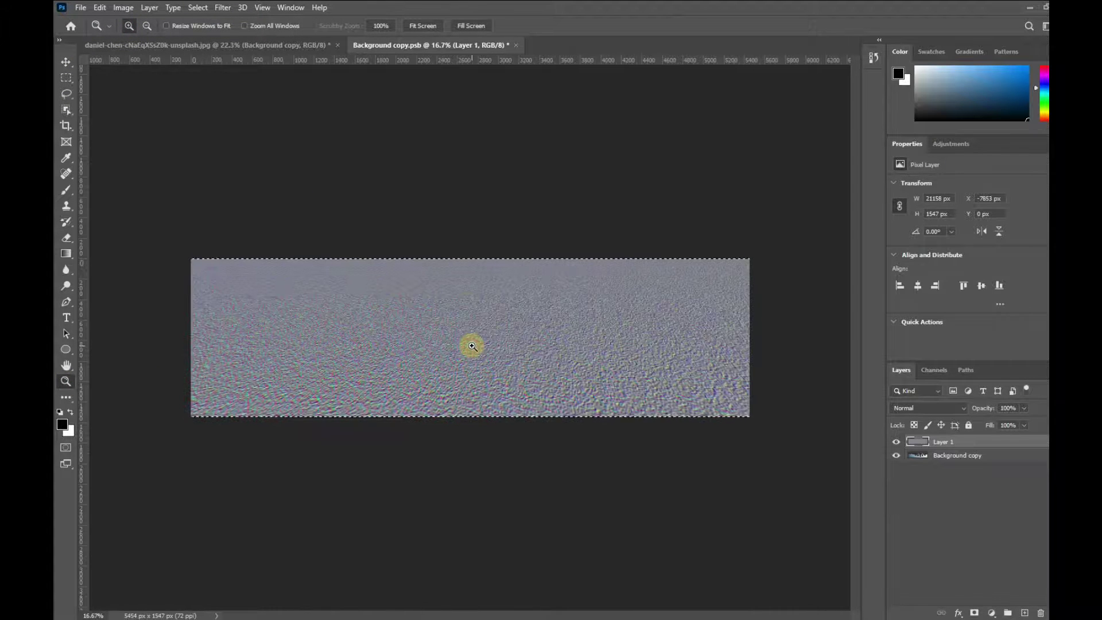
pyautogui.click(423, 25)
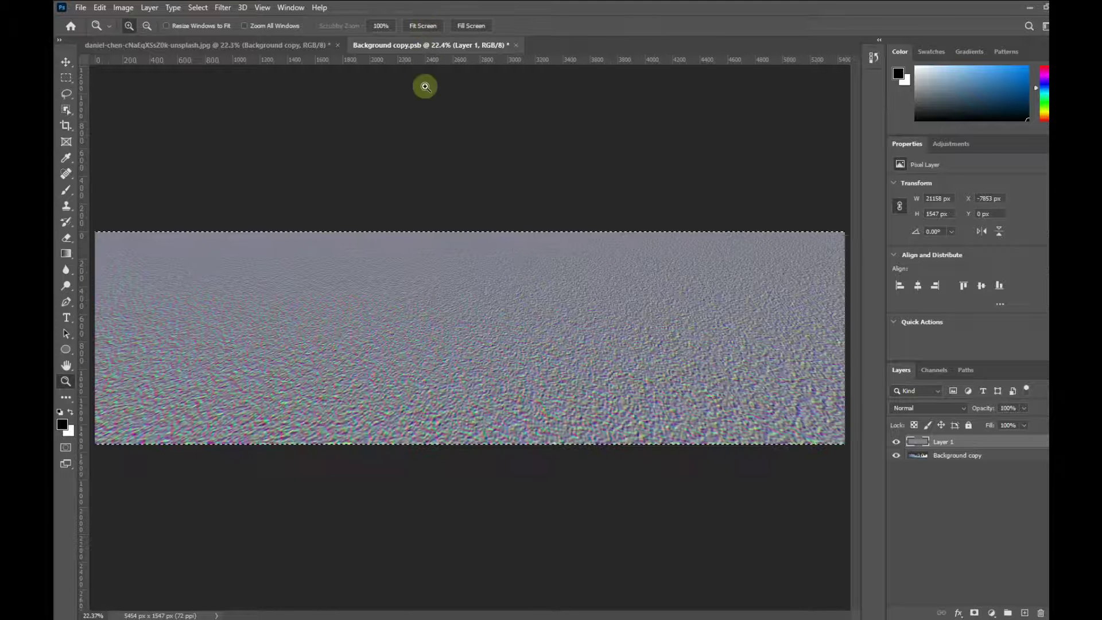
pyautogui.click(65, 77)
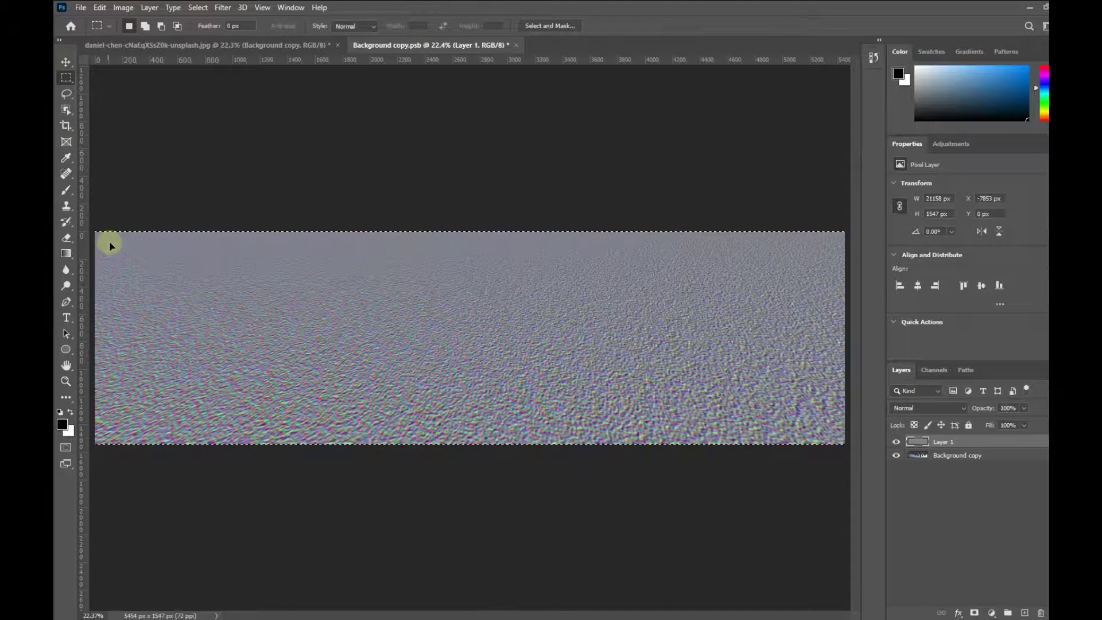
pyautogui.click(94, 216)
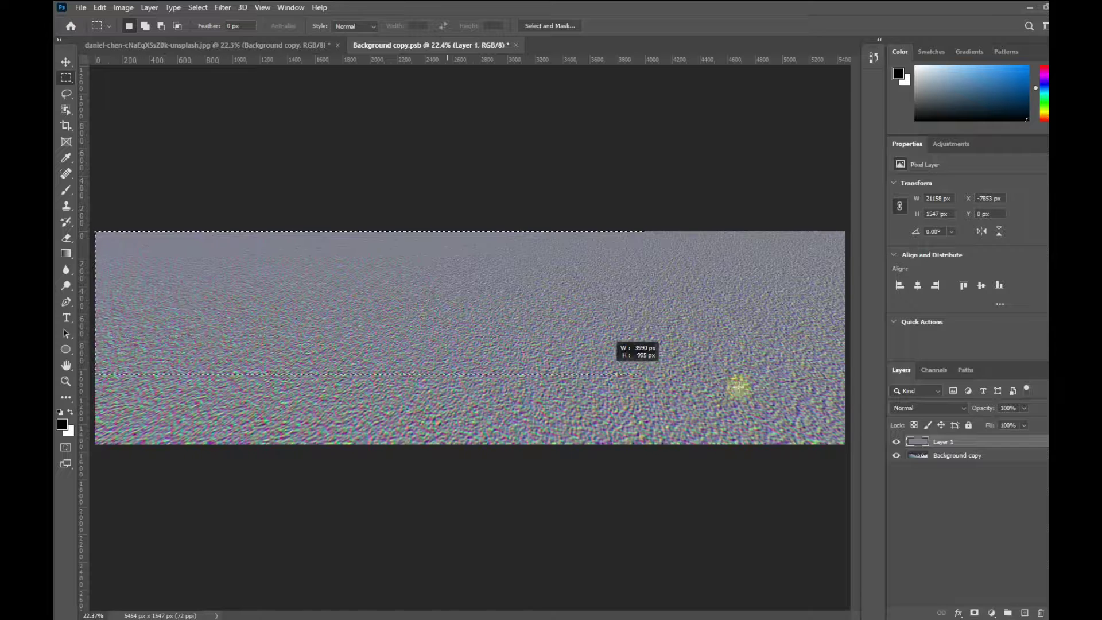
pyautogui.hotkey('ctrl', 'a')
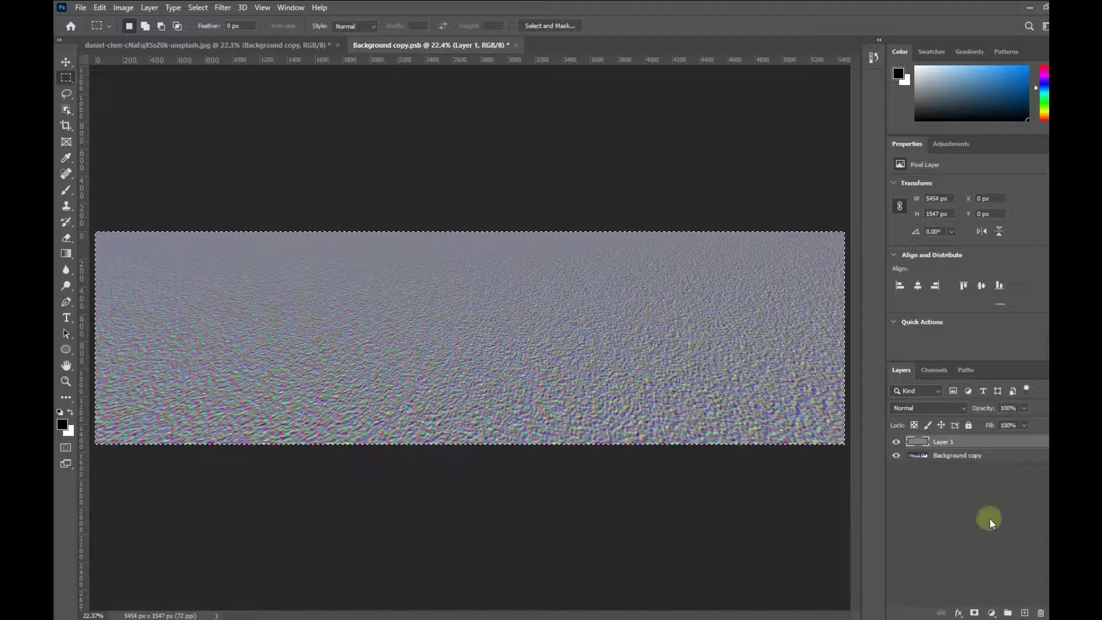
pyautogui.click(974, 612)
pyautogui.rightClick(950, 443)
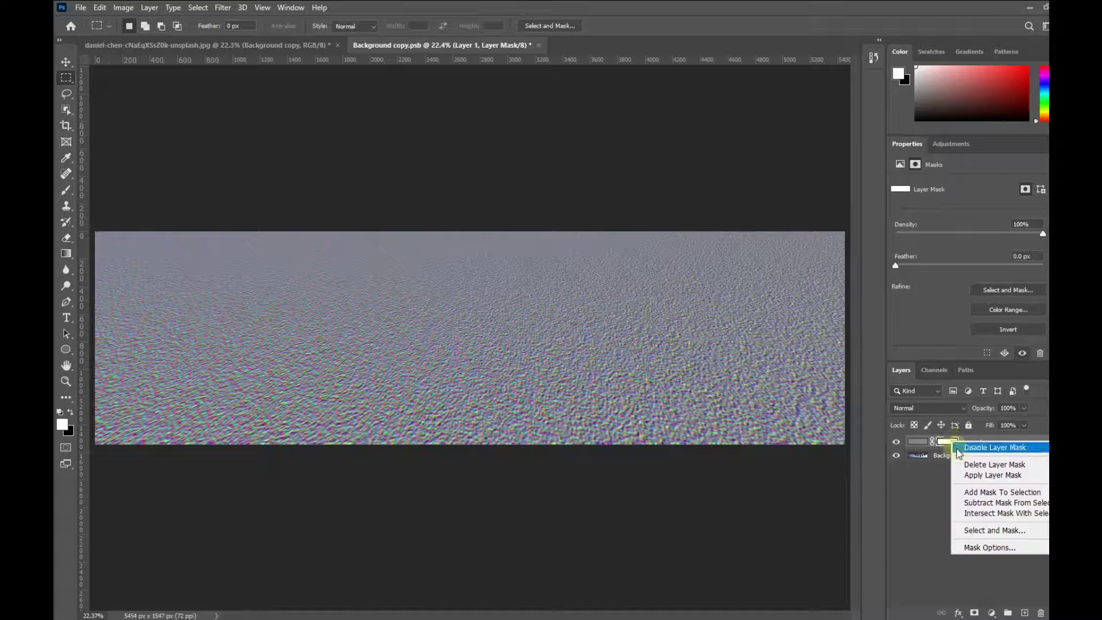
pyautogui.click(961, 476)
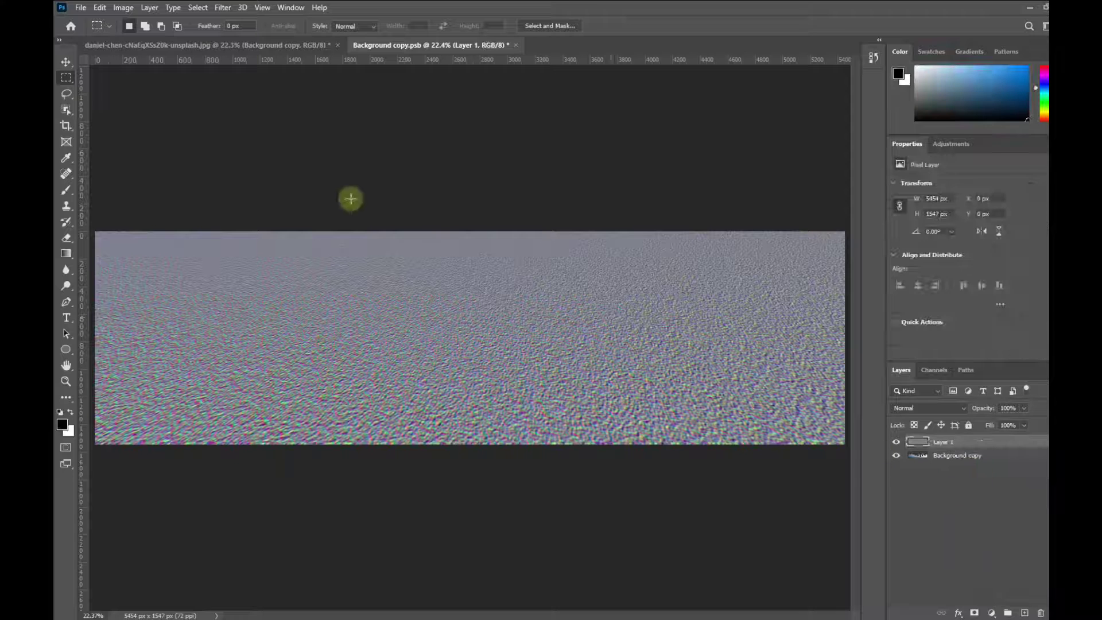
# Save the texture document on the computer as "water copy" in PSD format in the PS tricks folder, and close it.
pyautogui.click(80, 8)
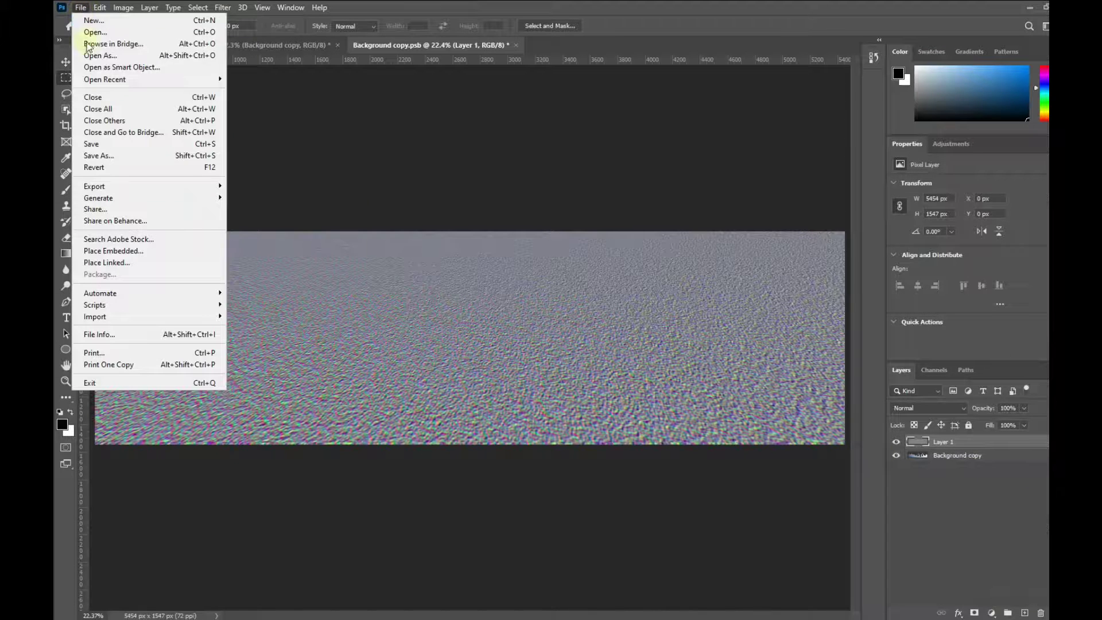
pyautogui.click(98, 157)
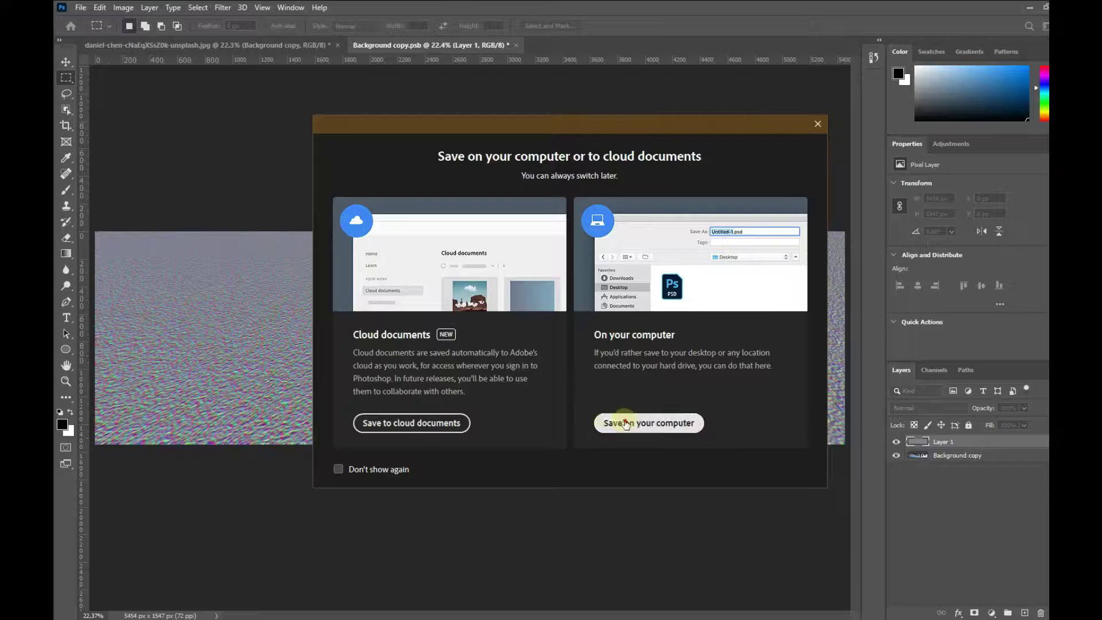
pyautogui.click(622, 423)
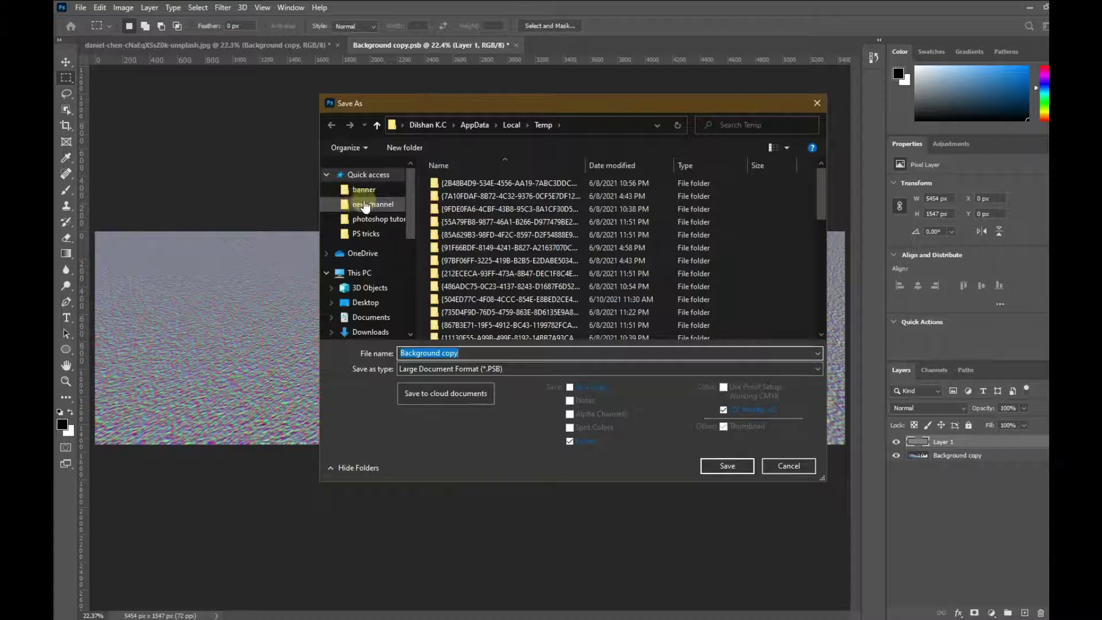
pyautogui.click(368, 233)
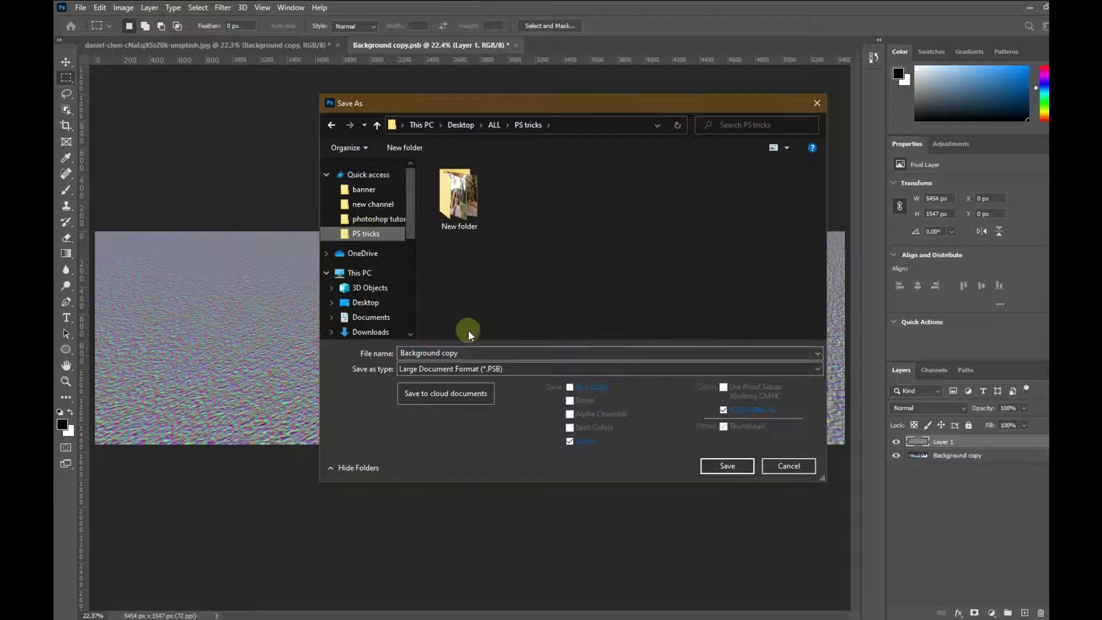
pyautogui.click(476, 350)
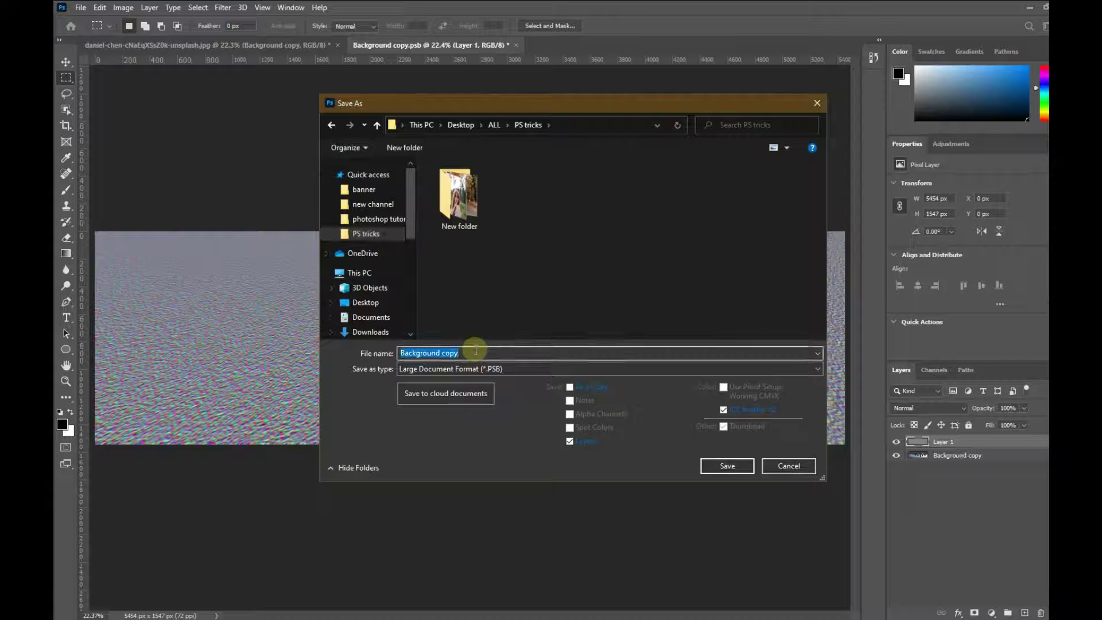
pyautogui.write('water')
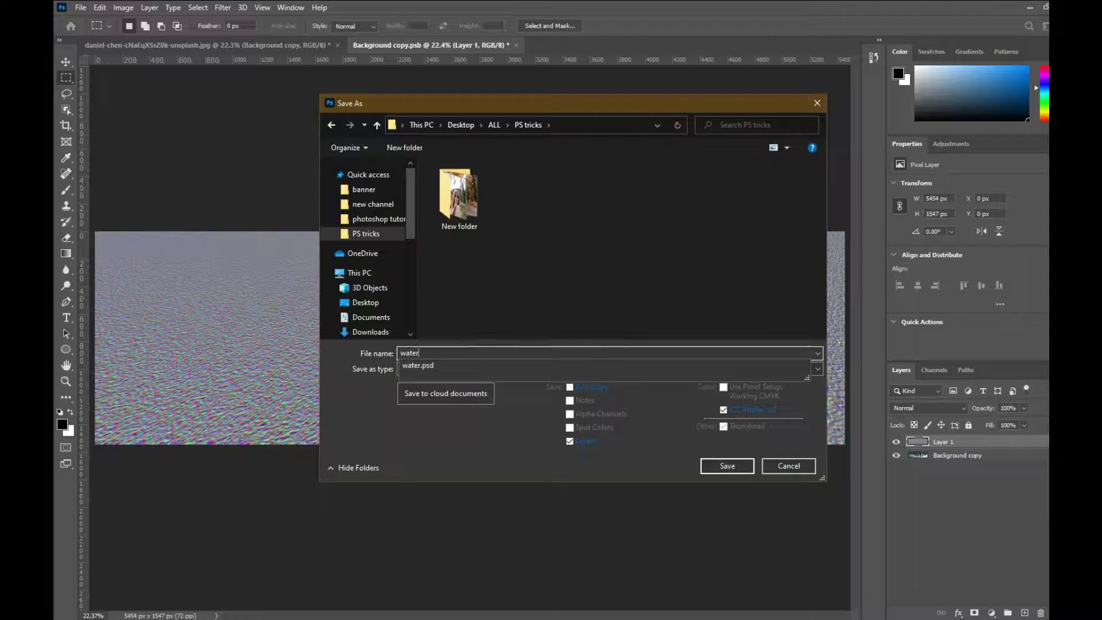
pyautogui.click(476, 351)
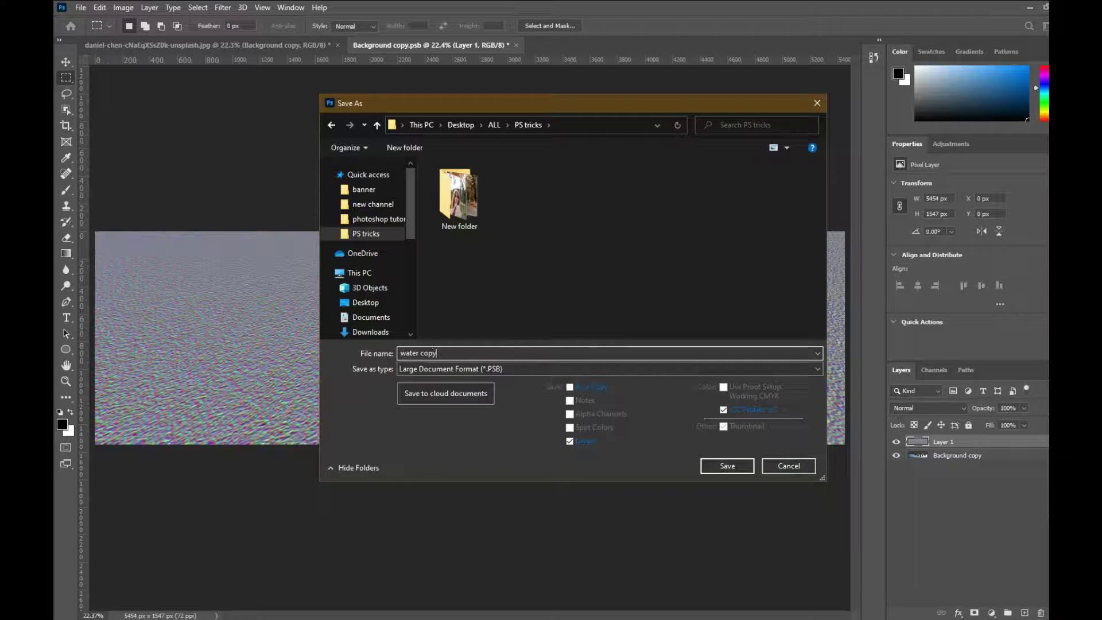
pyautogui.click(508, 368)
pyautogui.click(510, 379)
pyautogui.click(732, 465)
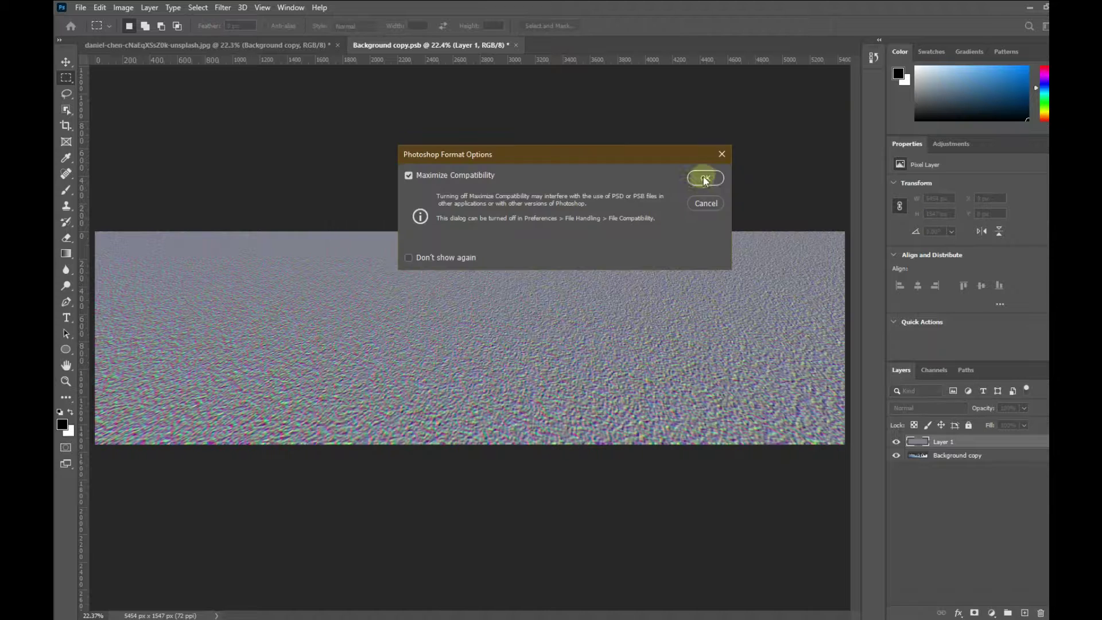
pyautogui.click(706, 178)
pyautogui.hotkey('ctrl', 'w')
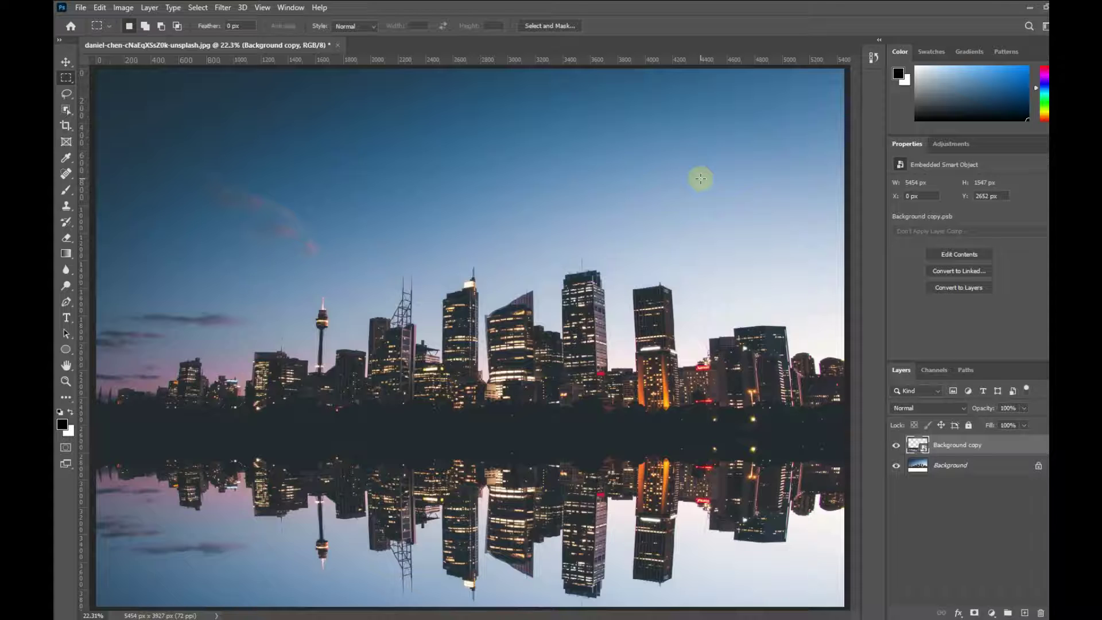
# Displace the reflection inside its smart object with horizontal scale 100, vertical scale 10 and the "water copy" map, then save and close the contents.
pyautogui.rightClick(969, 446)
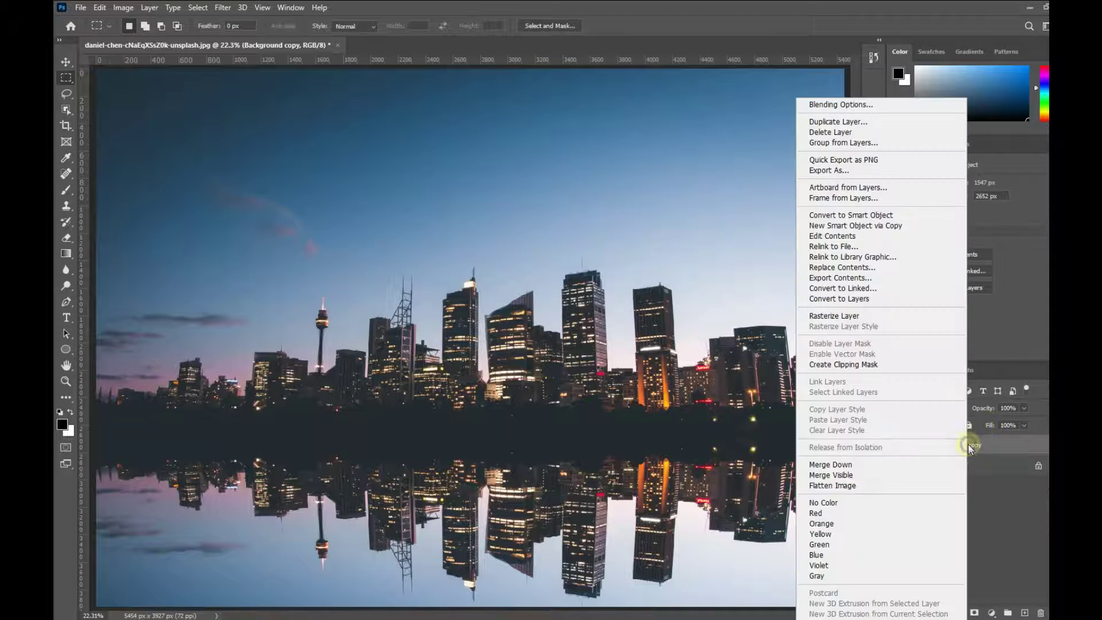
pyautogui.click(832, 236)
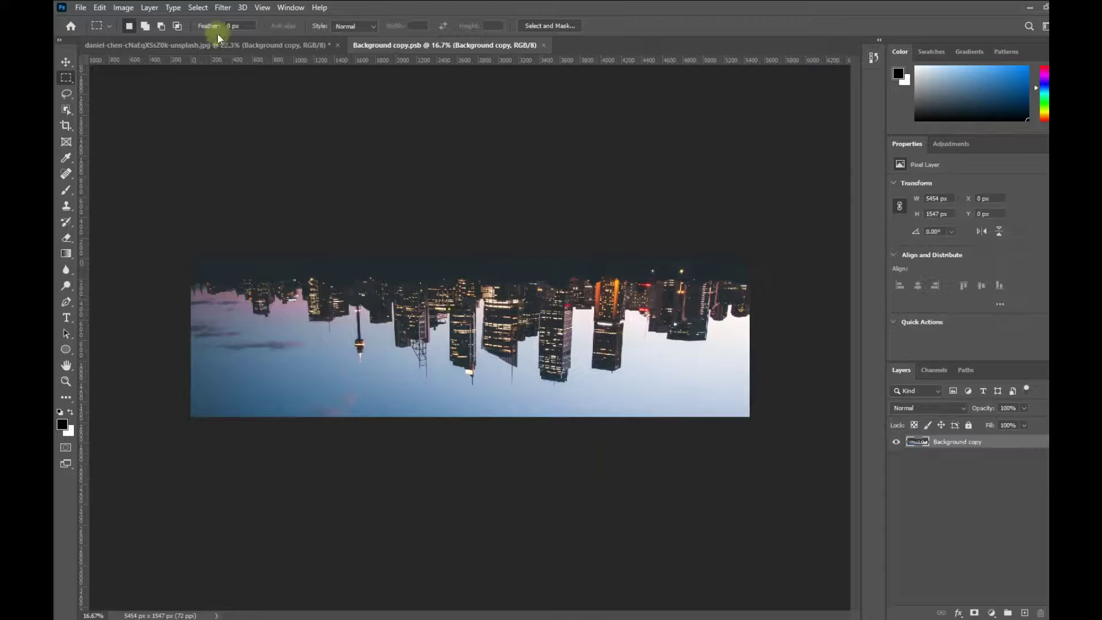
pyautogui.click(223, 8)
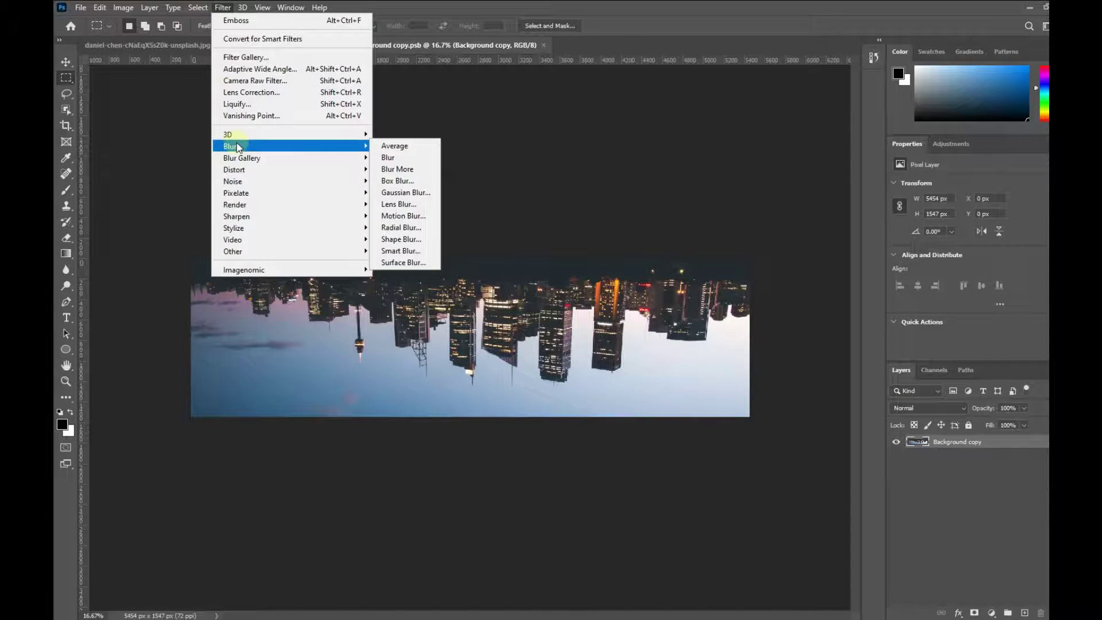
pyautogui.moveTo(236, 171)
pyautogui.click(389, 170)
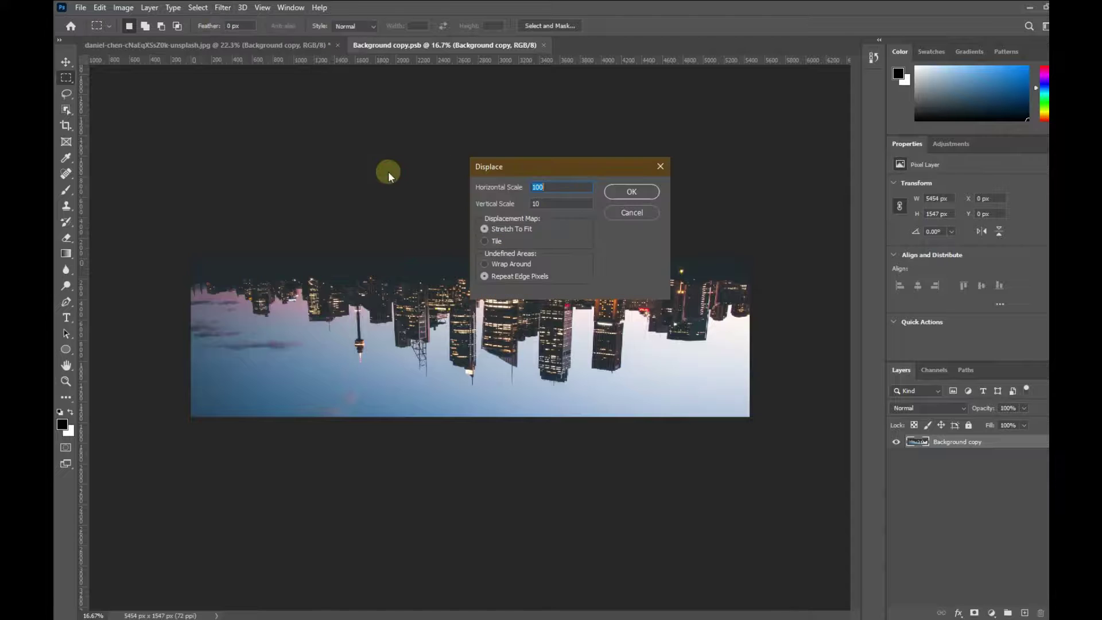
pyautogui.moveTo(558, 188); pyautogui.dragTo(520, 193)
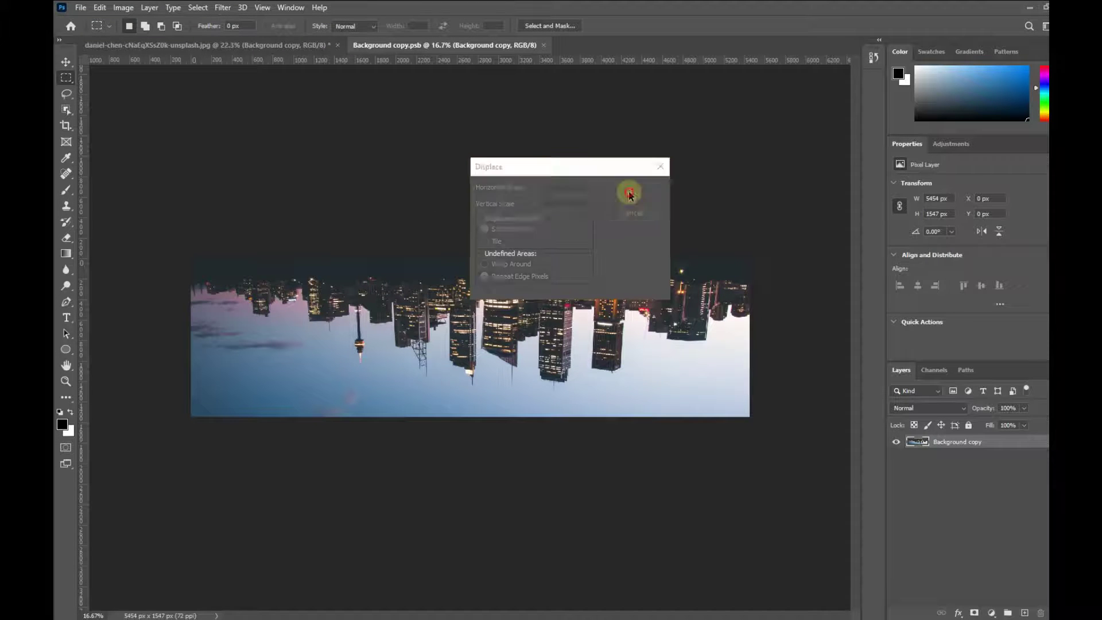
pyautogui.click(630, 193)
pyautogui.click(527, 224)
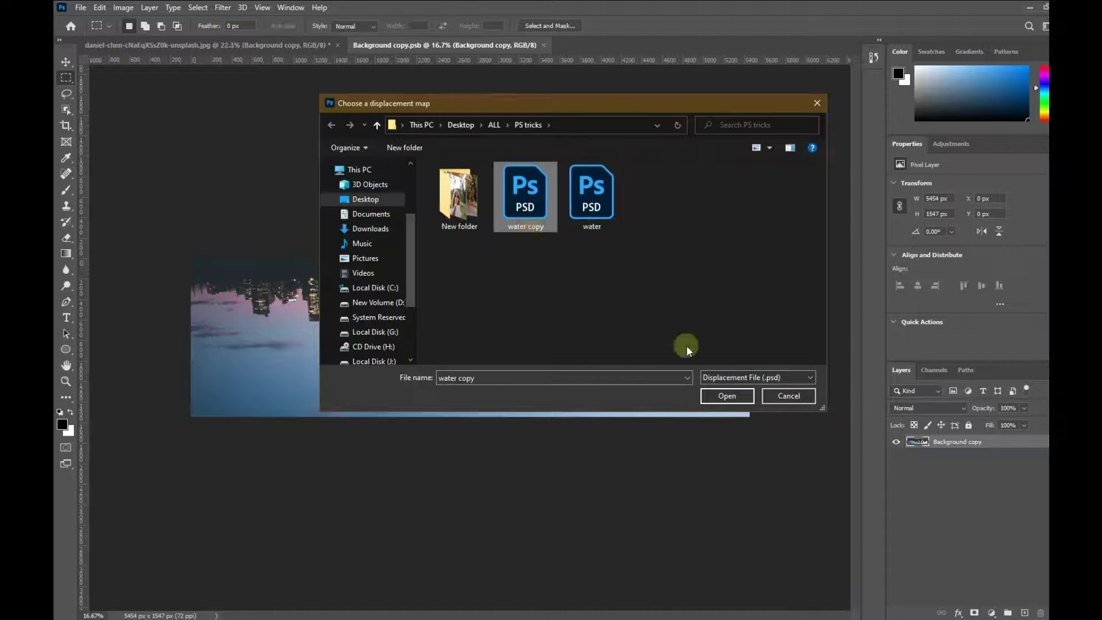
pyautogui.click(726, 396)
pyautogui.hotkey('ctrl', 's')
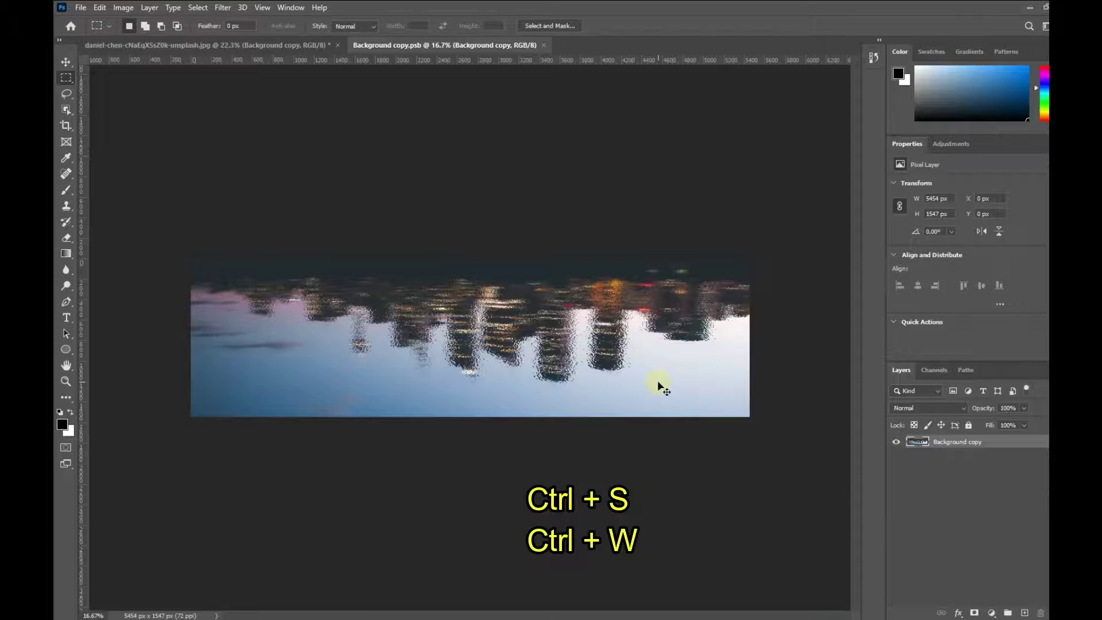
pyautogui.hotkey('ctrl', 'w')
# Apply a Gaussian Blur smart filter with a radius of 0.9 pixels to the reflection layer.
pyautogui.click(223, 7)
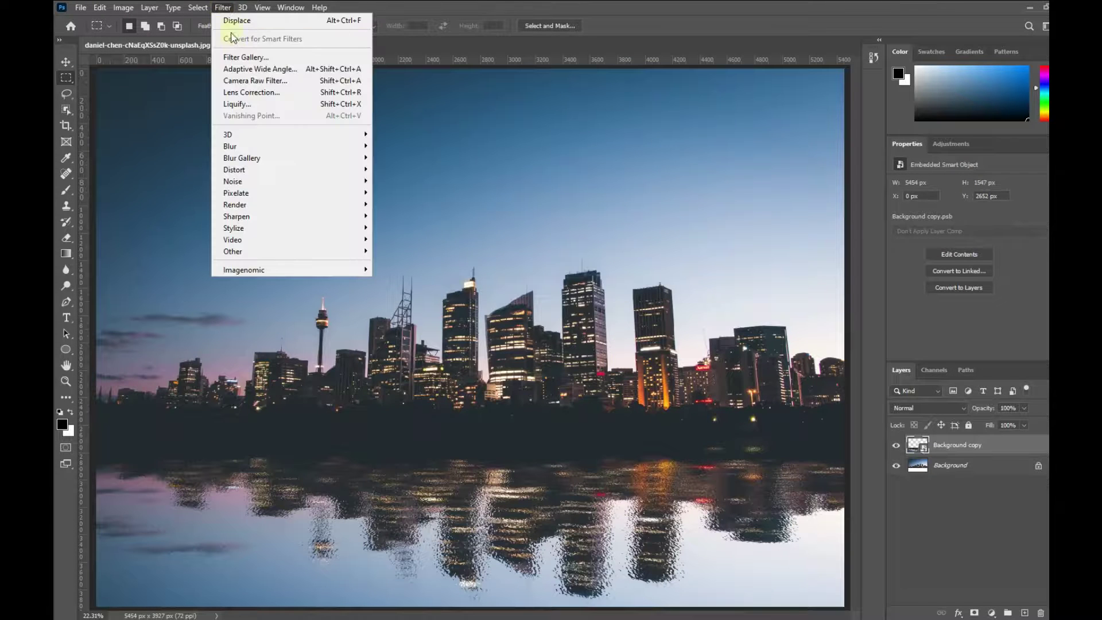
pyautogui.moveTo(241, 148)
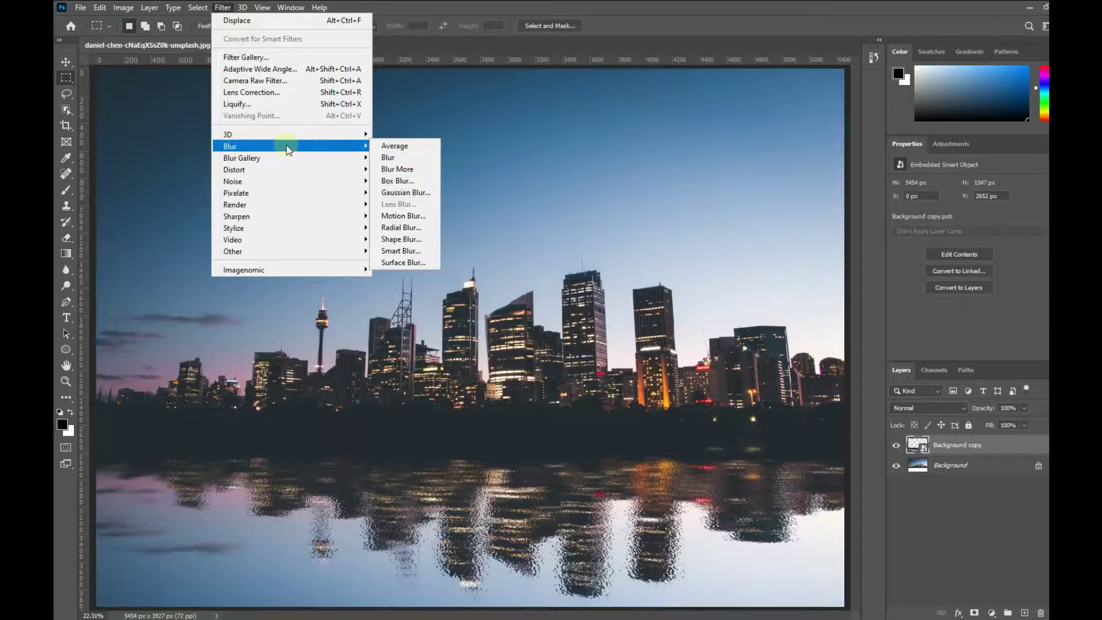
pyautogui.click(396, 192)
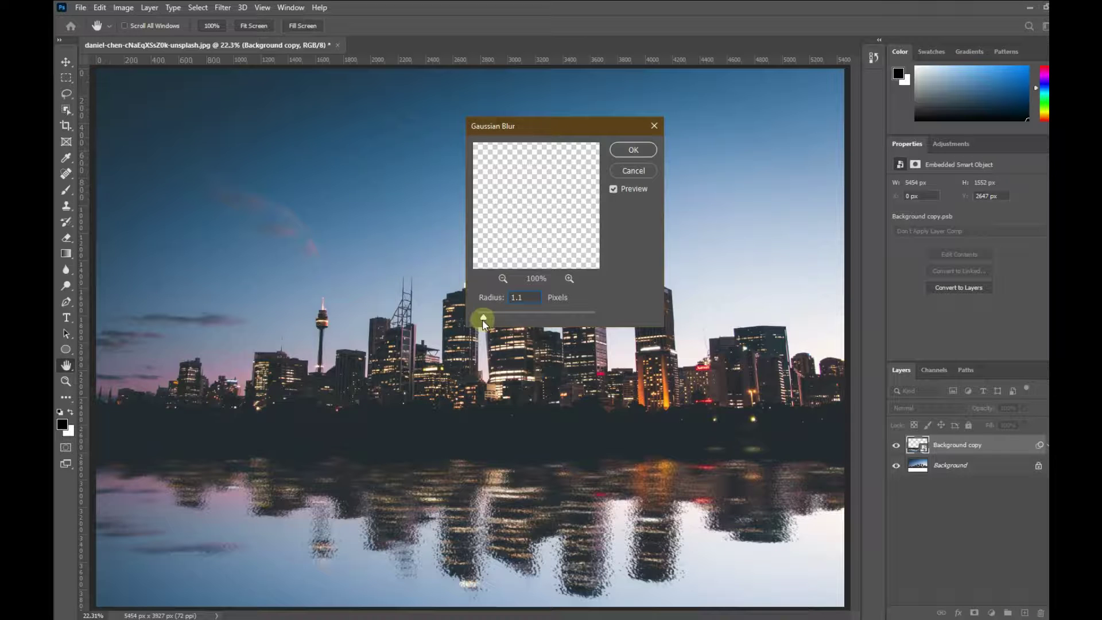
pyautogui.moveTo(483, 320); pyautogui.dragTo(479, 319)
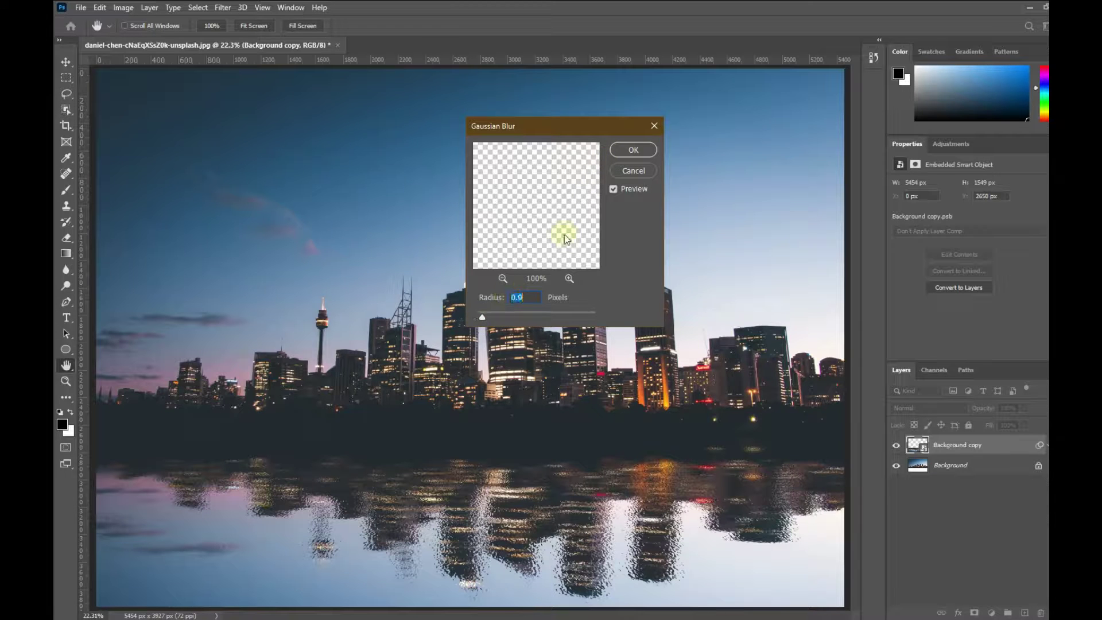
pyautogui.click(632, 150)
# Examine the rippled building reflections and the shoreline transition up close across the water.
pyautogui.click(66, 381)
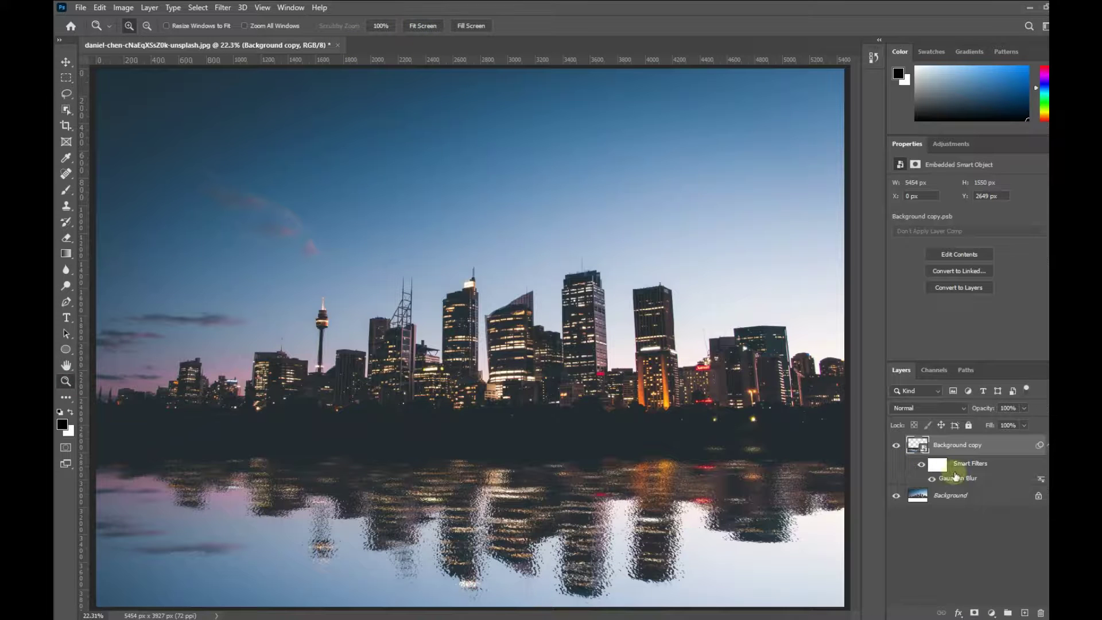
pyautogui.click(588, 555)
pyautogui.click(587, 556)
pyautogui.click(585, 555)
pyautogui.click(583, 556)
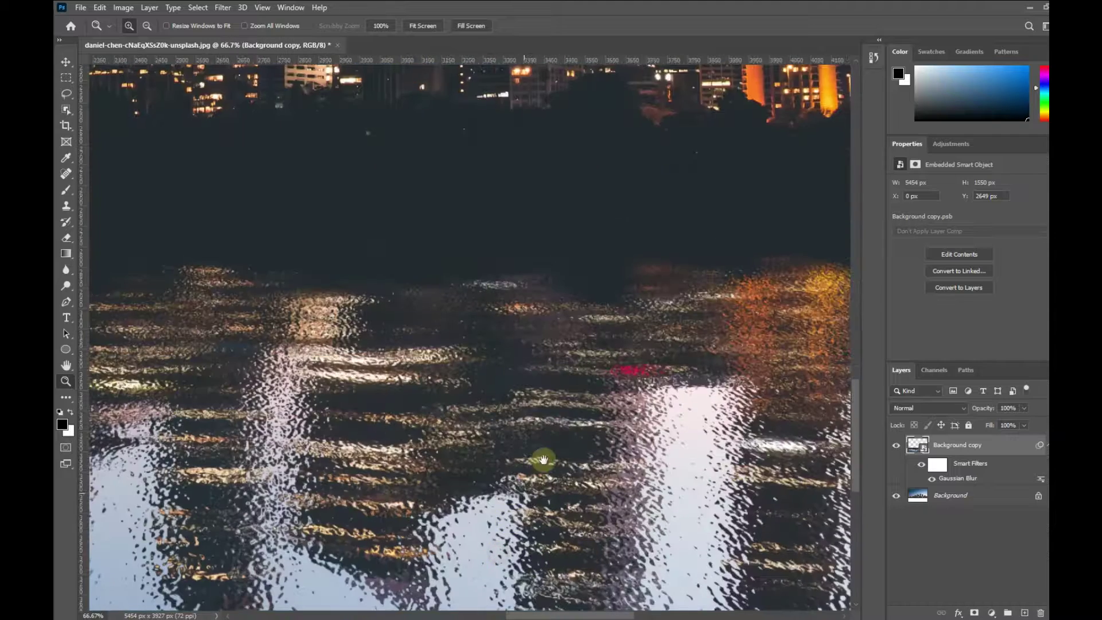
pyautogui.moveTo(541, 464); pyautogui.dragTo(563, 418)
pyautogui.moveTo(337, 460); pyautogui.dragTo(605, 465)
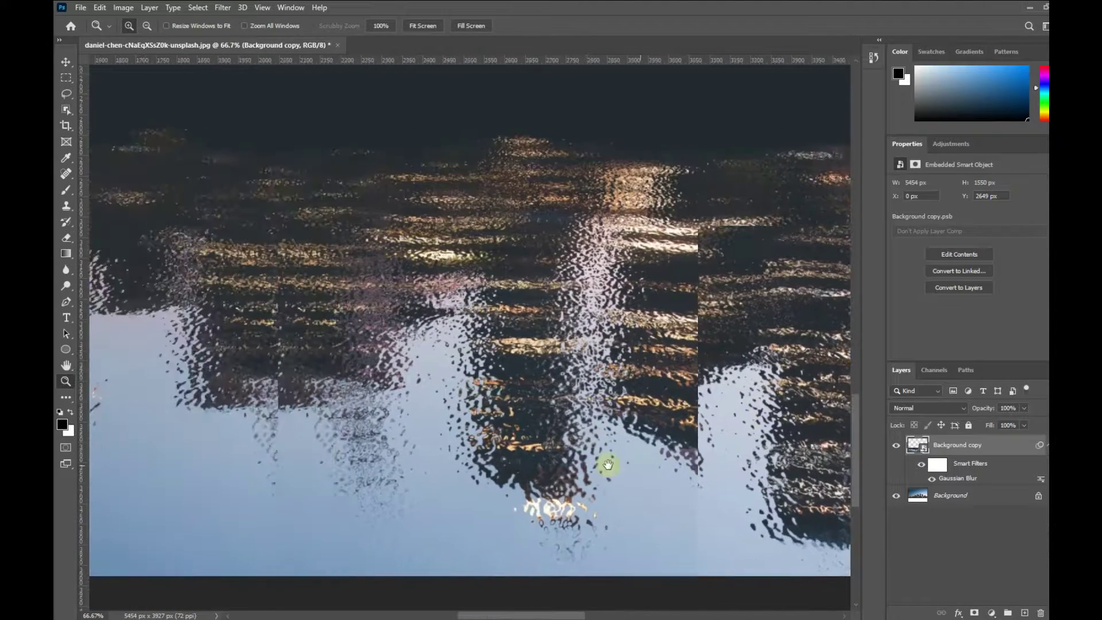
pyautogui.moveTo(315, 425); pyautogui.dragTo(552, 463)
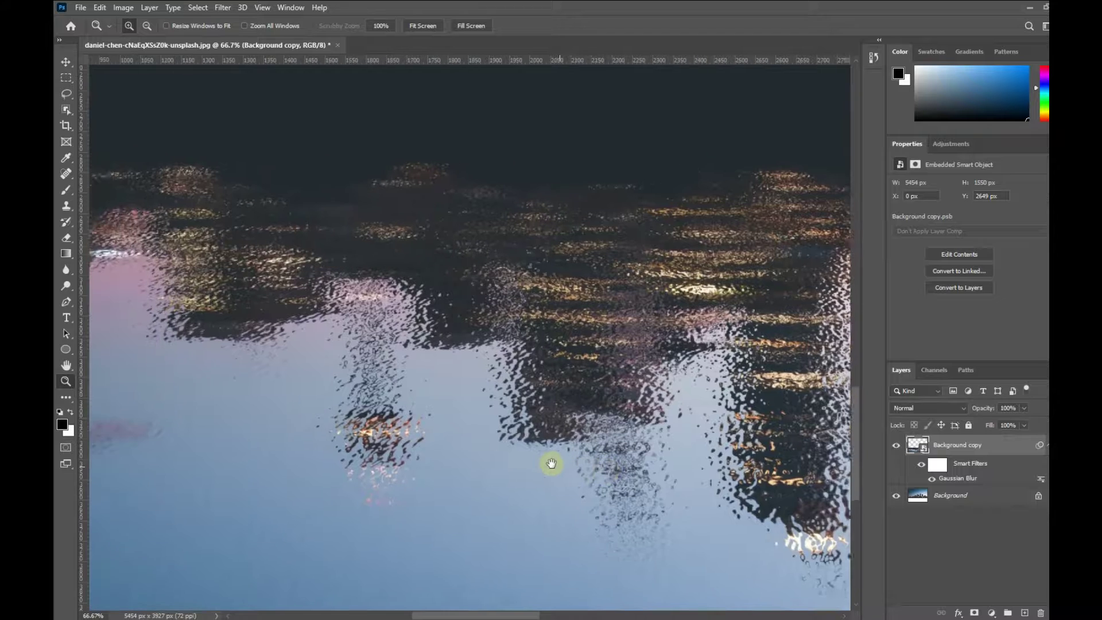
pyautogui.moveTo(374, 384); pyautogui.dragTo(577, 447)
pyautogui.moveTo(653, 348); pyautogui.dragTo(334, 371)
pyautogui.moveTo(656, 323); pyautogui.dragTo(405, 372)
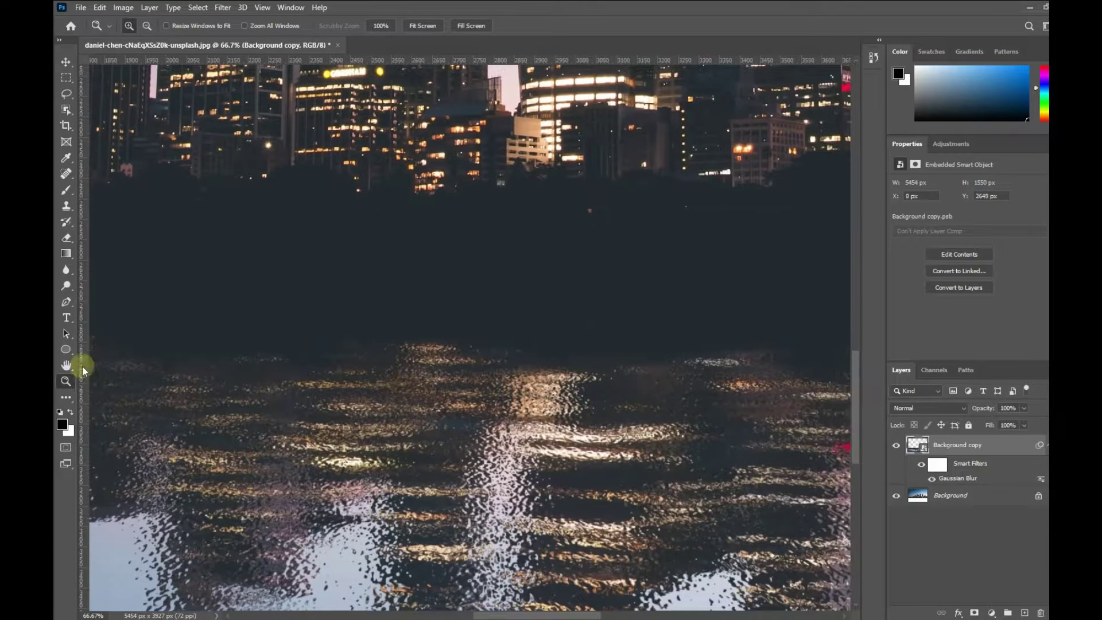
# Fit the whole image in view and toggle the reflection layer off and on to compare the result.
pyautogui.click(424, 26)
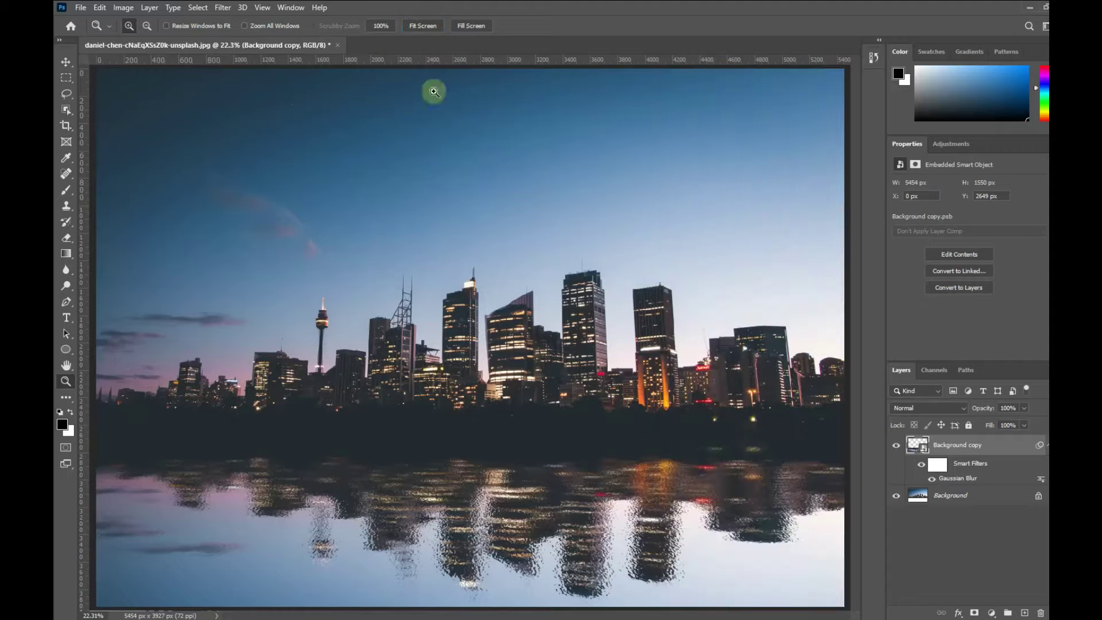
pyautogui.click(897, 445)
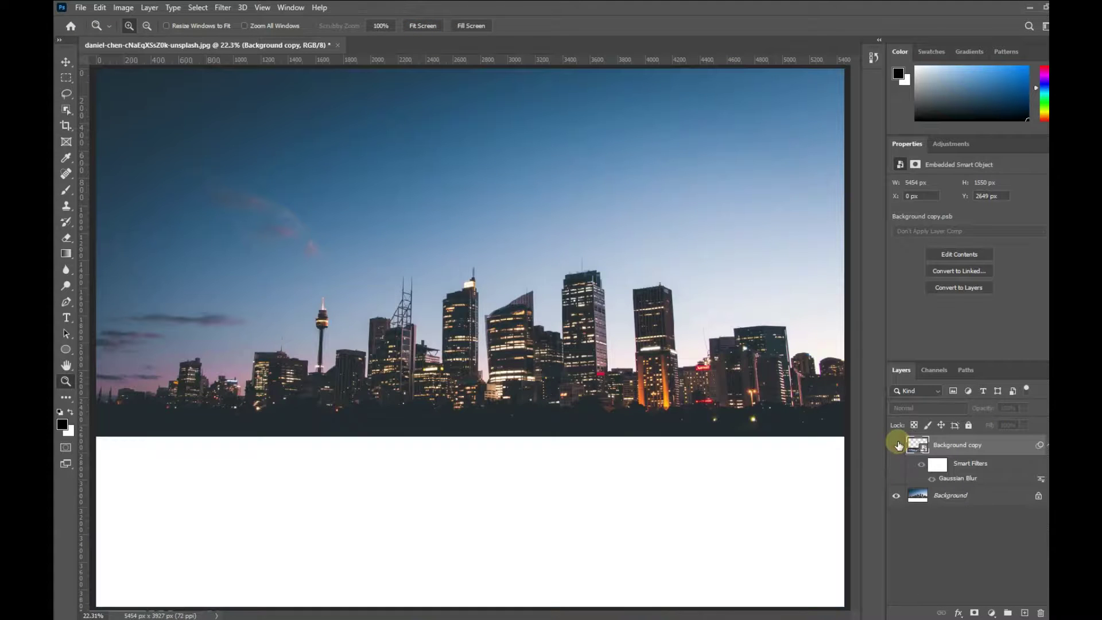
pyautogui.click(897, 445)
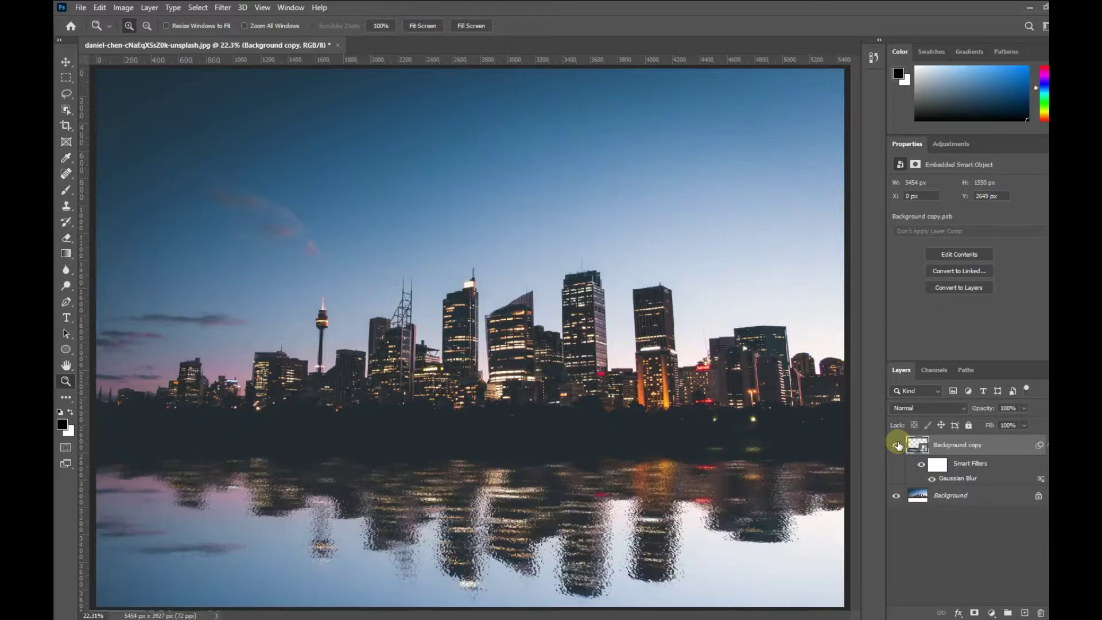